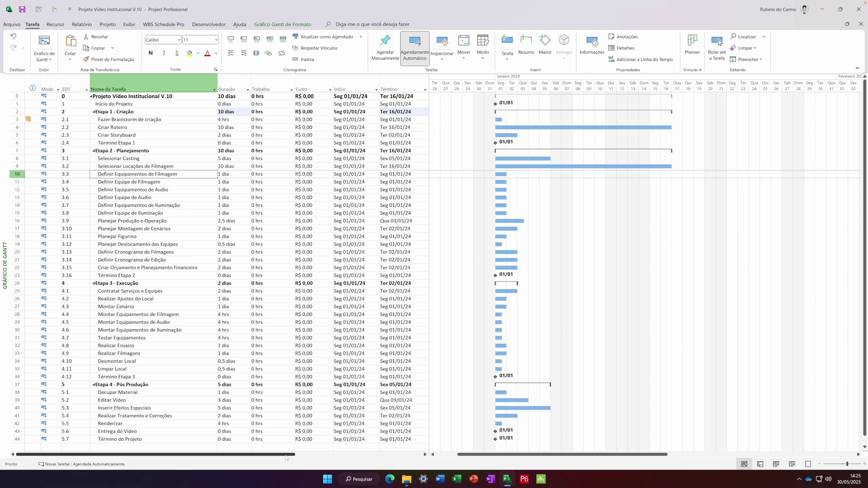
# Move the Predecessoras column in the task table to sit between Nome da Tarefa and Duração
pyautogui.moveTo(285, 454); pyautogui.dragTo(424, 441)
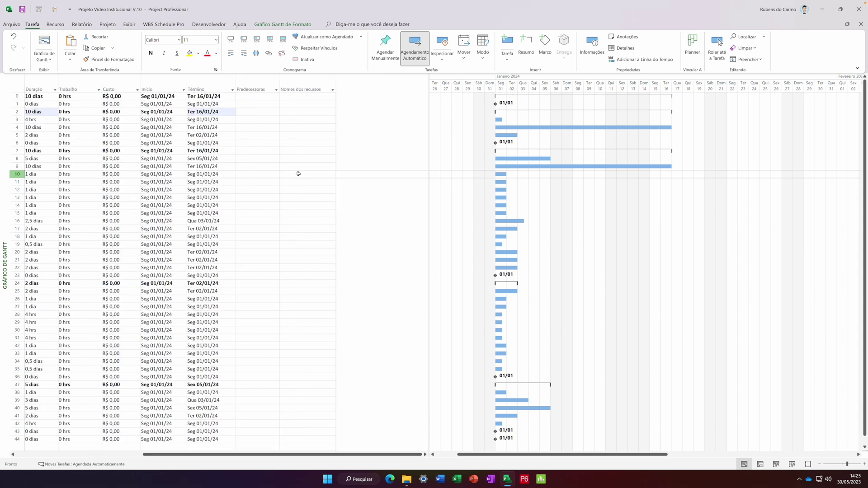
pyautogui.click(253, 89)
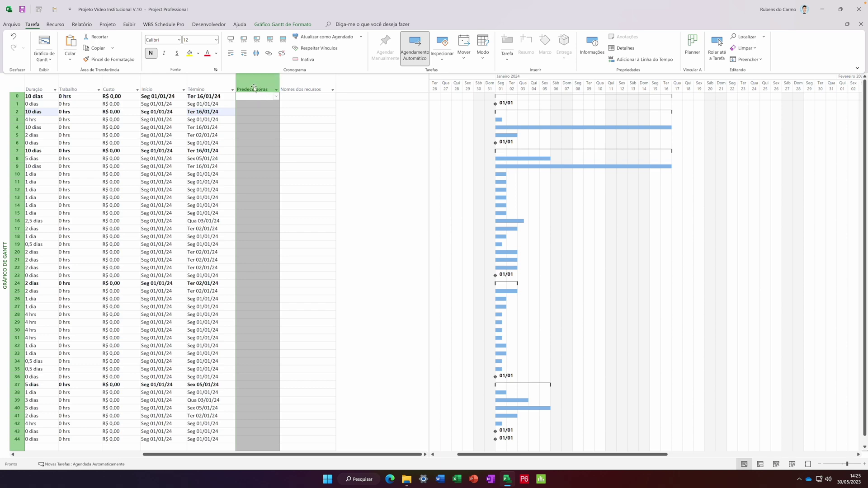
pyautogui.click(20, 86)
pyautogui.moveTo(20, 86); pyautogui.dragTo(170, 87)
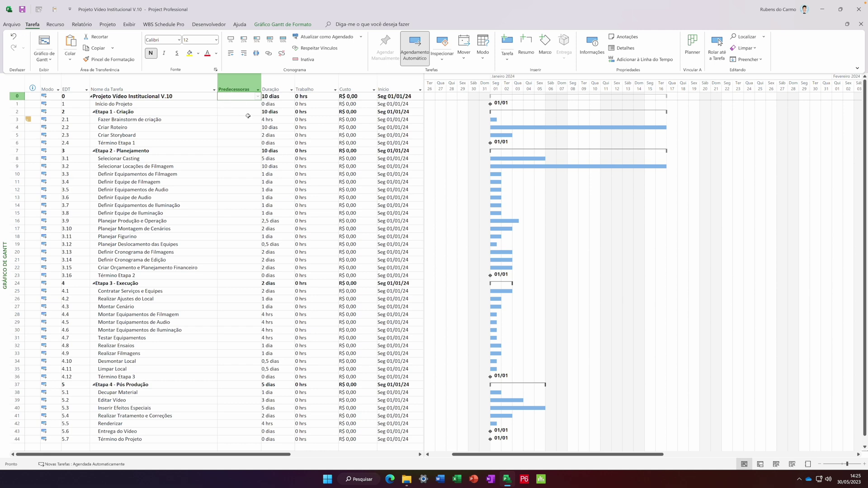
pyautogui.click(228, 104)
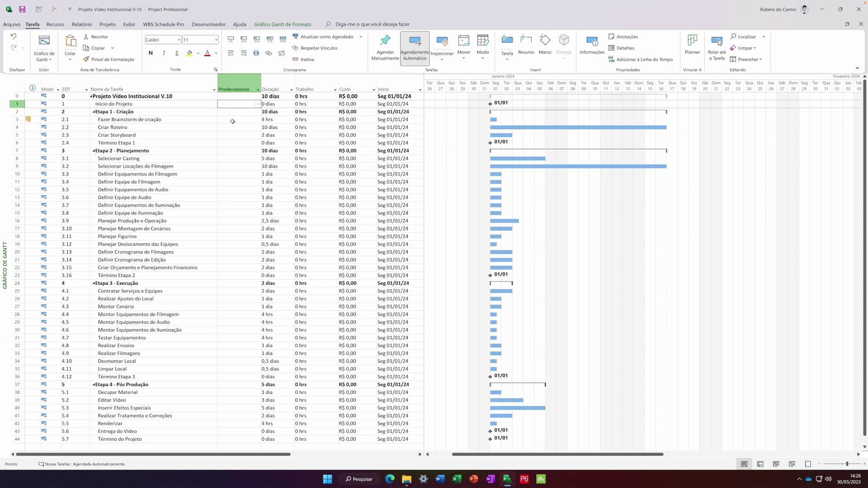
# Insert a Sucessoras column before Duração in the task table and widen it slightly
pyautogui.click(278, 82)
pyautogui.rightClick(278, 83)
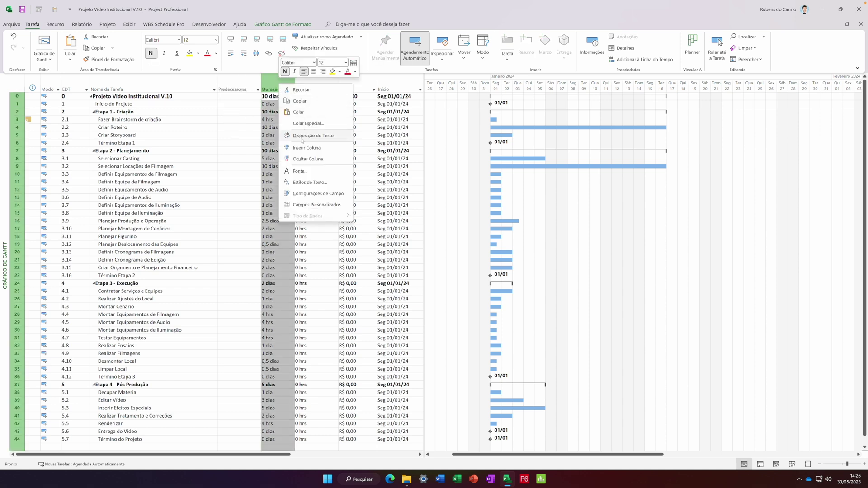
pyautogui.click(306, 148)
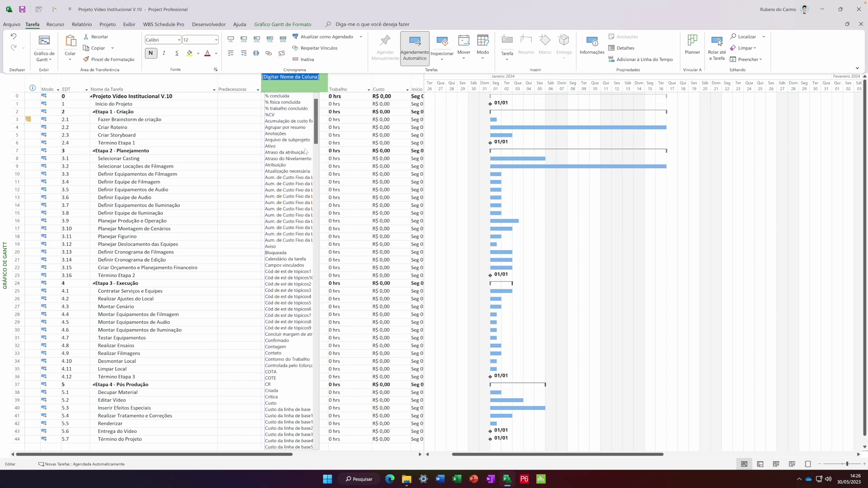
pyautogui.write('sucessoras')
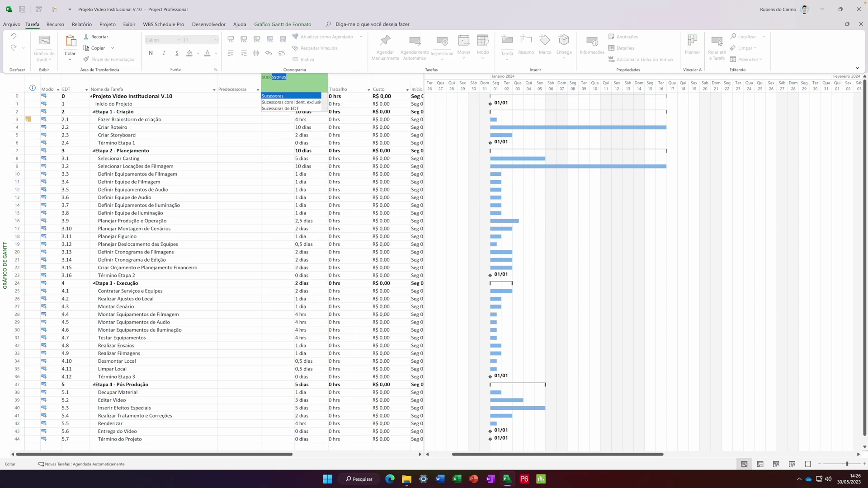
pyautogui.press('Return')
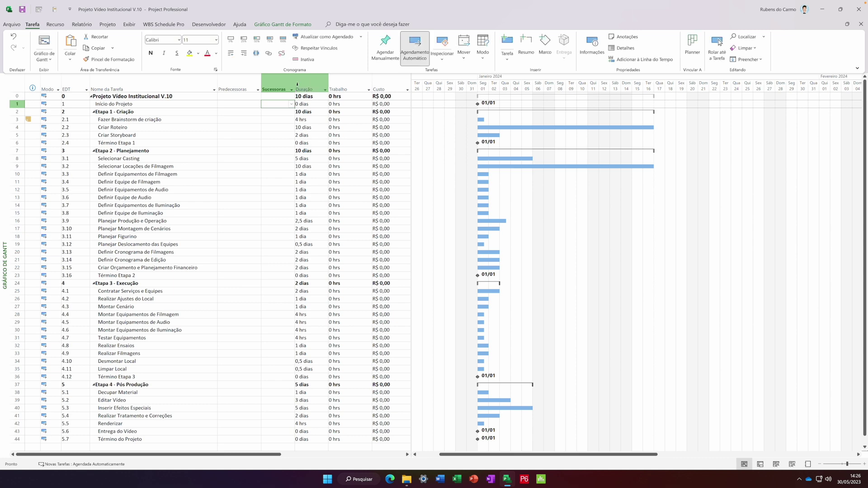
pyautogui.click(297, 82)
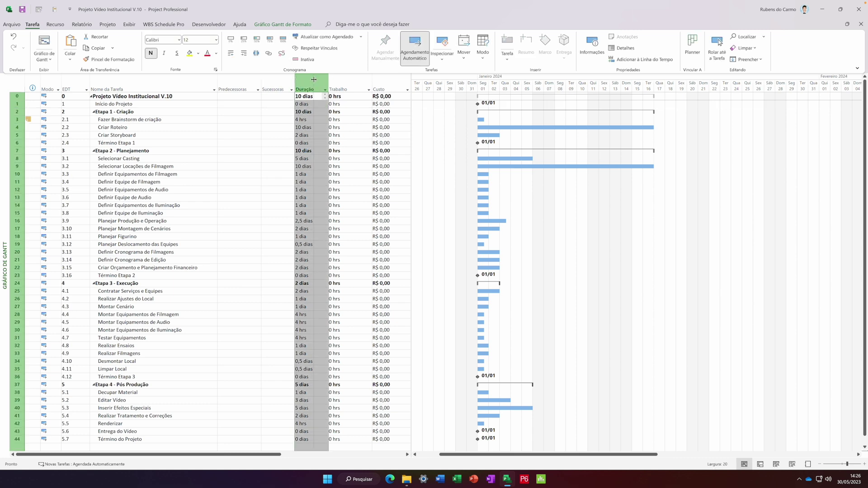
pyautogui.moveTo(295, 80); pyautogui.dragTo(307, 80)
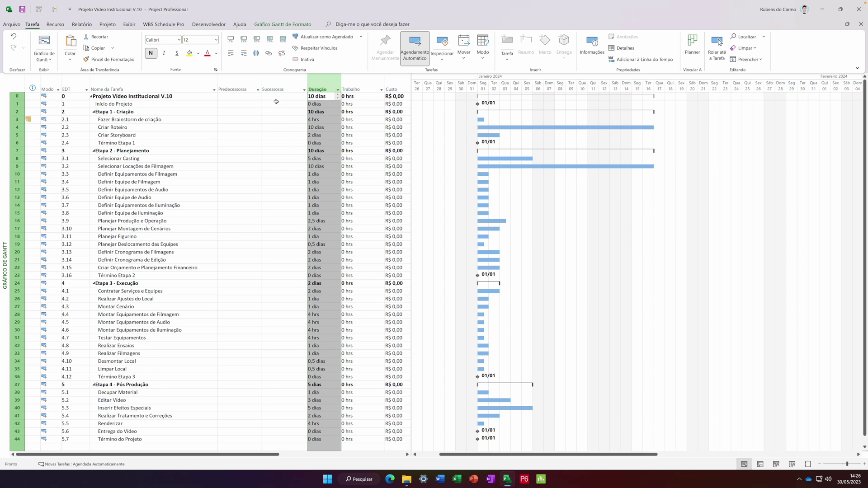
# Set task 1, Início do Projeto, as the predecessor of Fazer Brainstorm de criação by choosing it from the task list
pyautogui.click(235, 89)
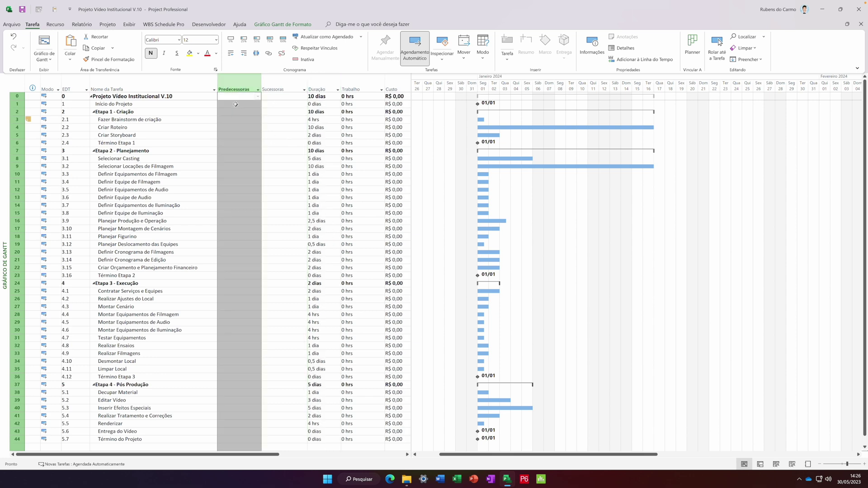
pyautogui.click(236, 104)
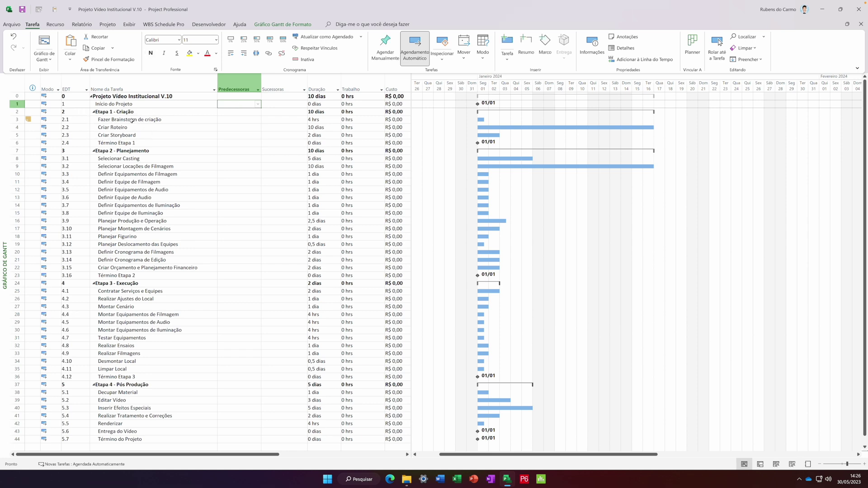
pyautogui.click(130, 120)
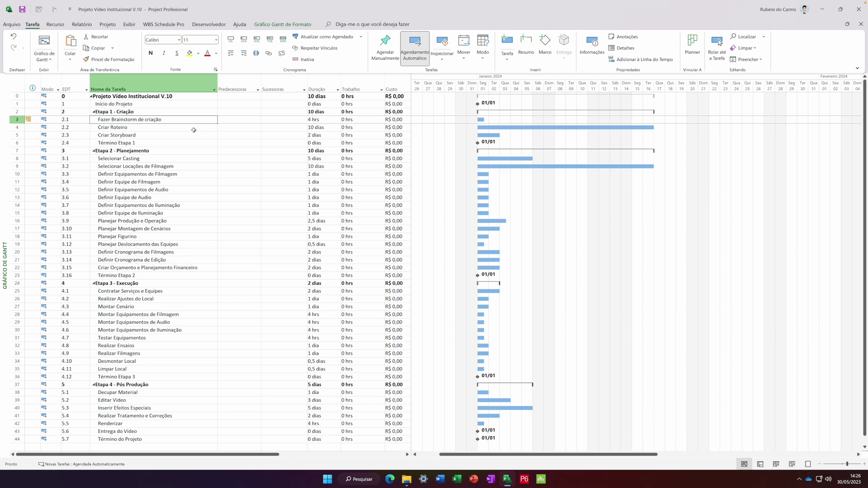
pyautogui.click(164, 104)
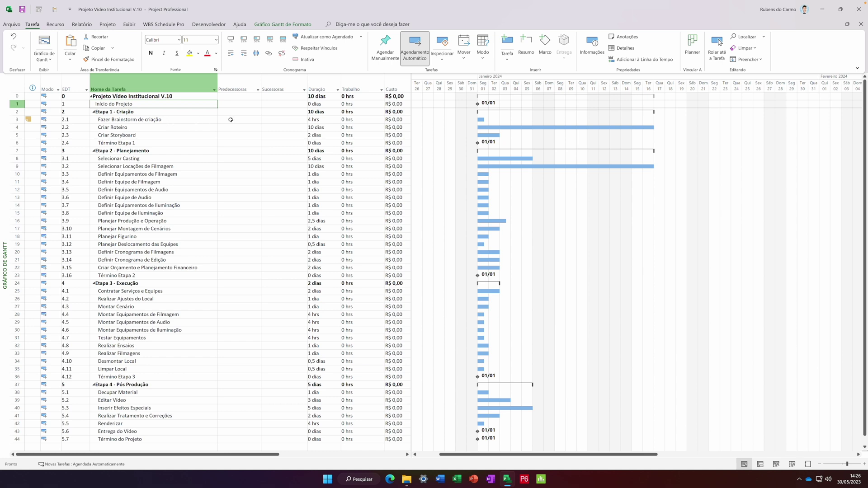
pyautogui.click(249, 120)
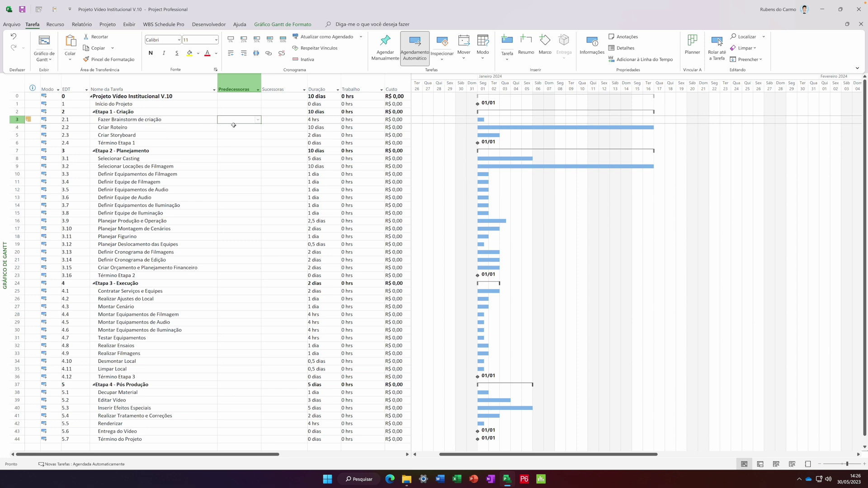
pyautogui.click(258, 119)
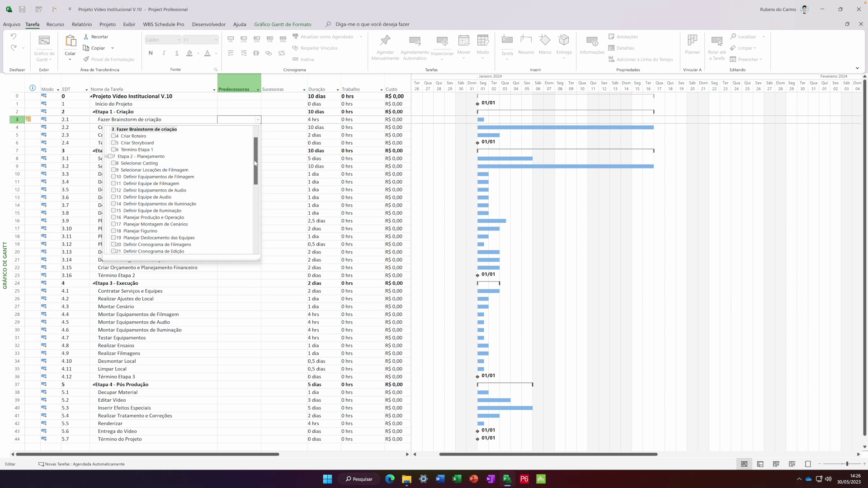
pyautogui.moveTo(254, 165); pyautogui.dragTo(267, 145)
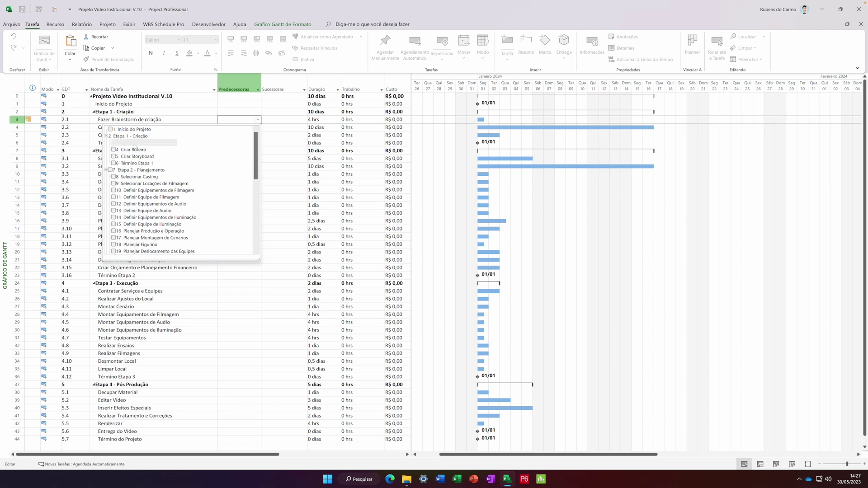
pyautogui.click(110, 129)
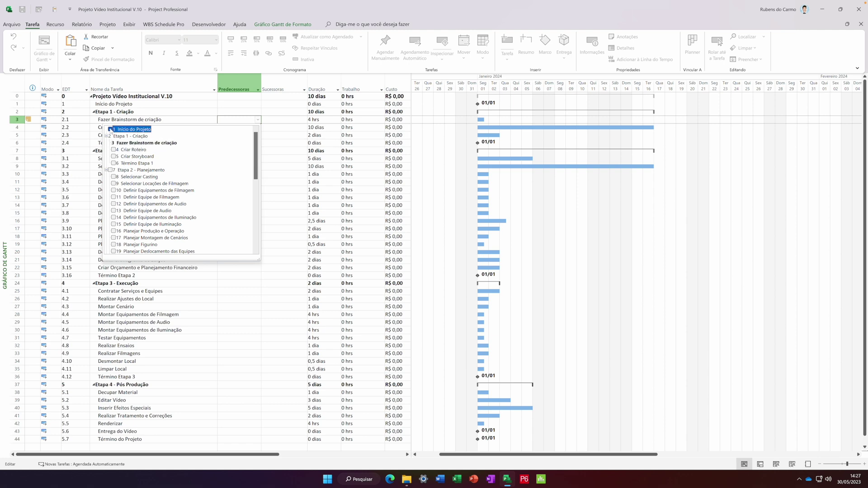
pyautogui.press('Return')
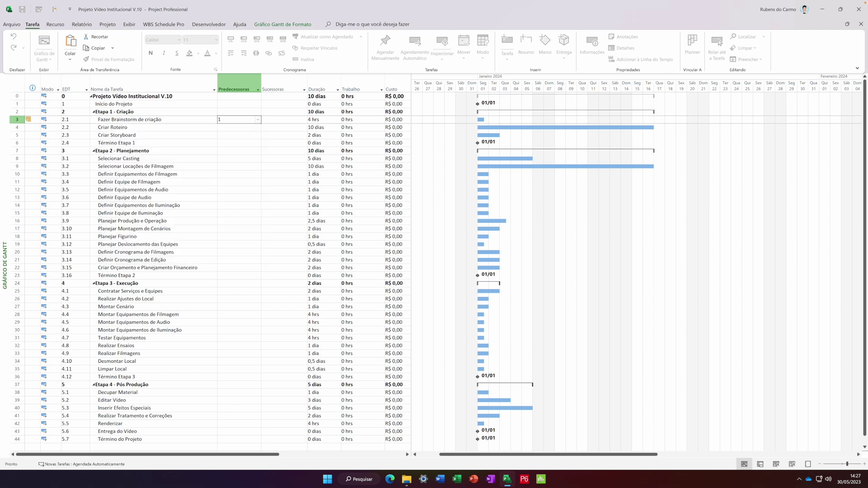
pyautogui.click(228, 121)
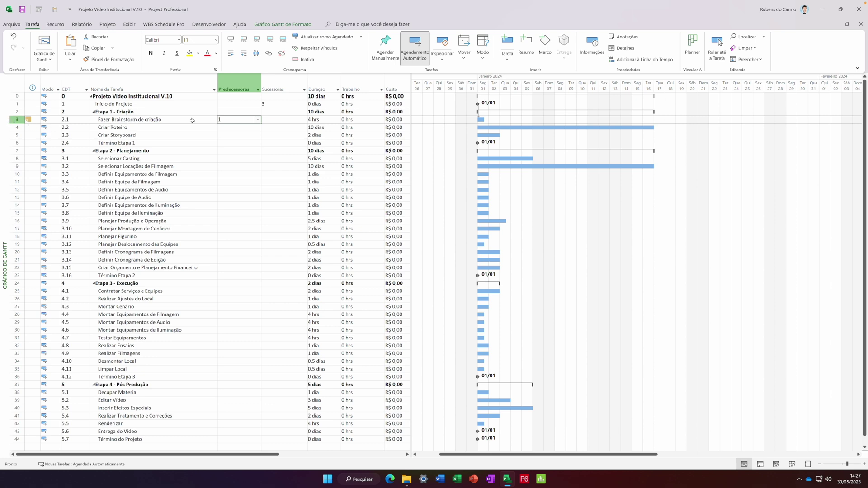
pyautogui.click(142, 105)
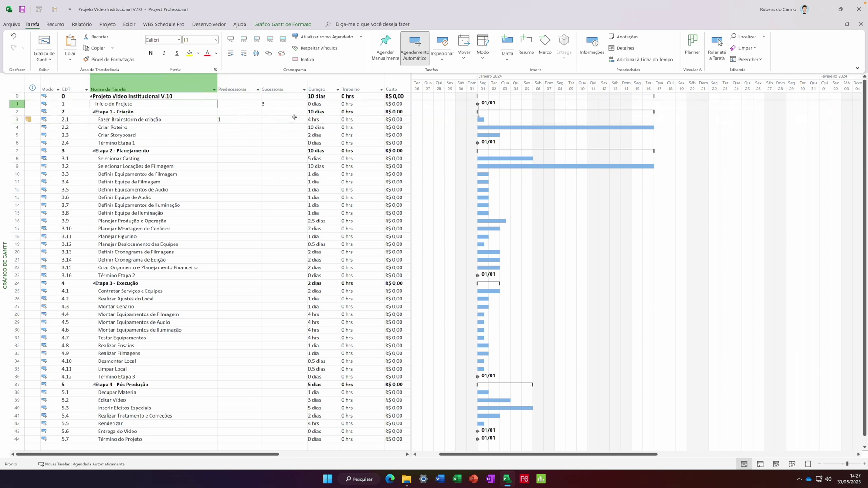
# Hide the Sucessoras column from the task table
pyautogui.click(276, 89)
pyautogui.rightClick(277, 88)
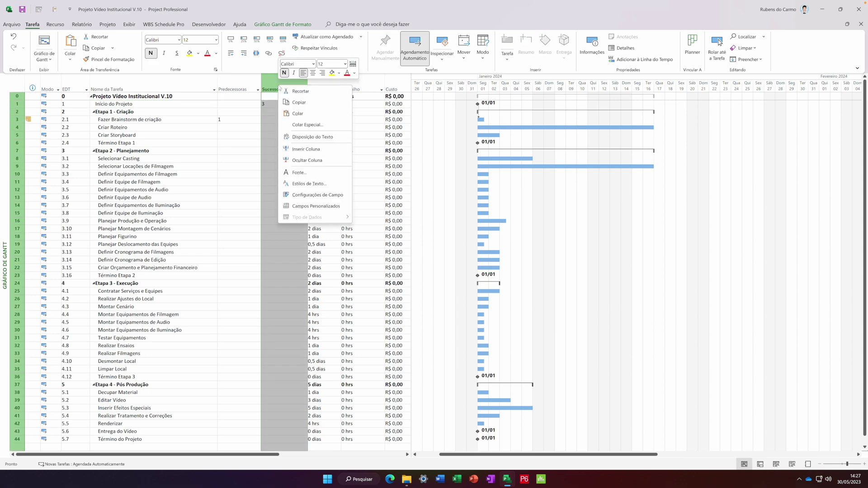
pyautogui.click(307, 160)
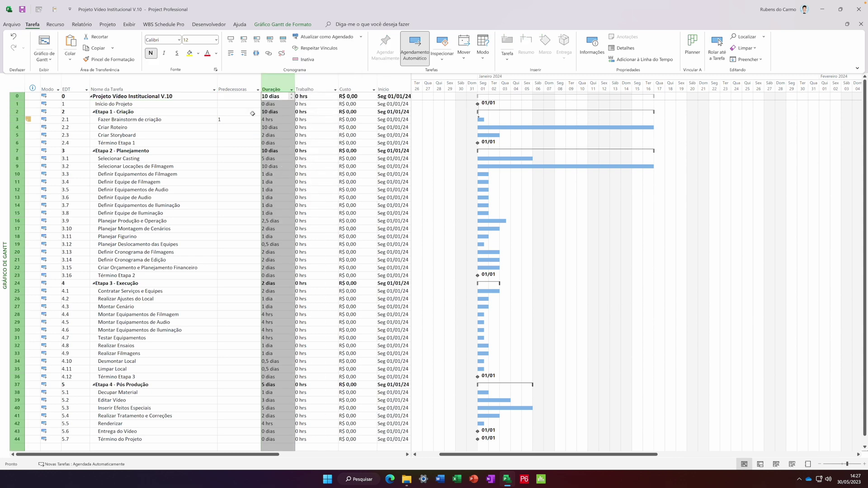
# Try entering 3 as the predecessor of Criar Roteiro directly in the table, and undo that entry
pyautogui.click(226, 128)
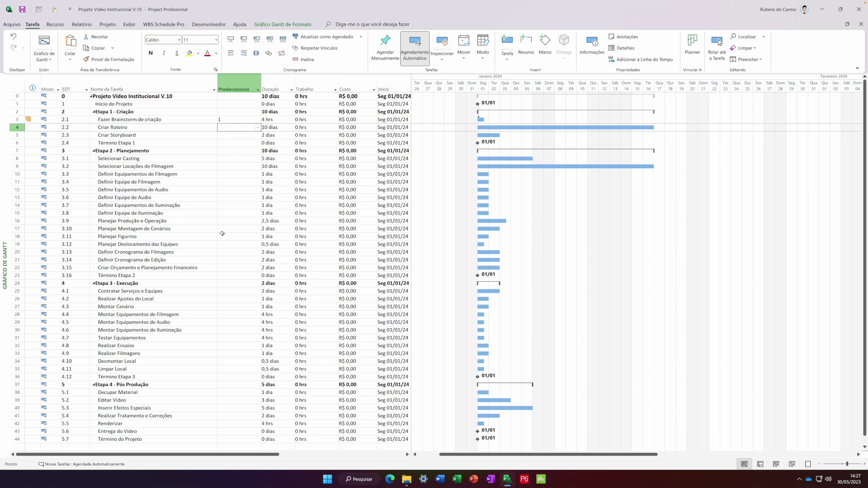
pyautogui.press('Left')
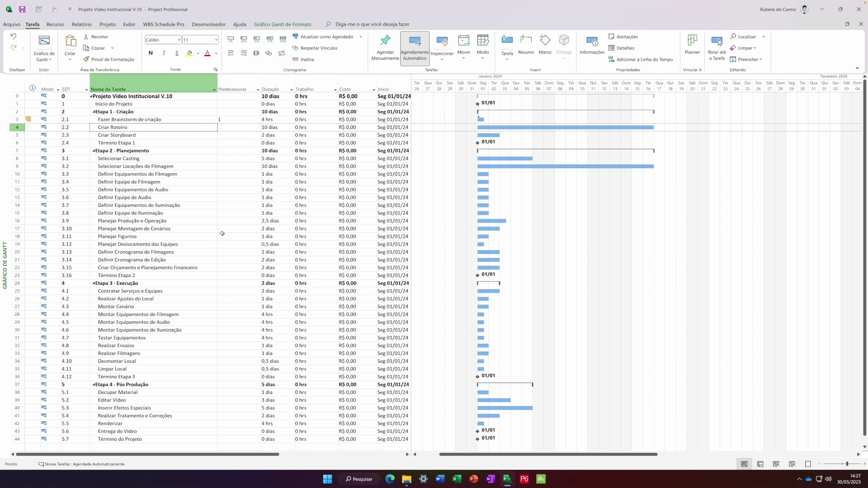
pyautogui.press('Up')
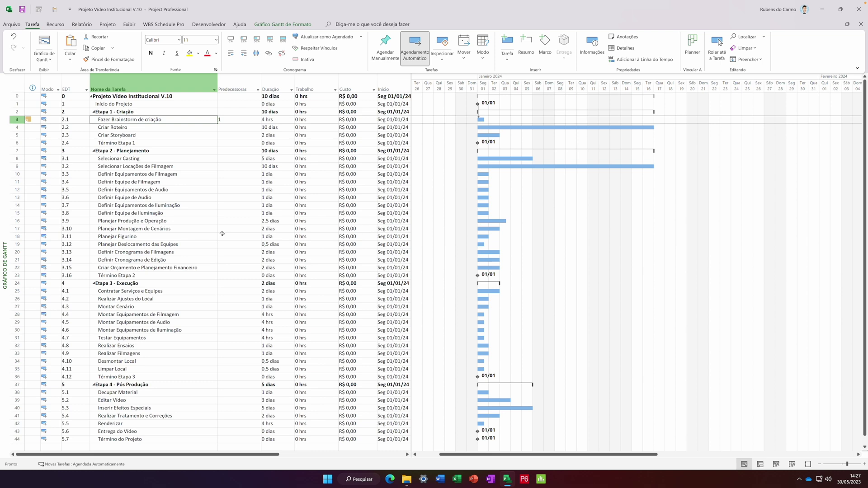
pyautogui.press('Down')
pyautogui.press('Right')
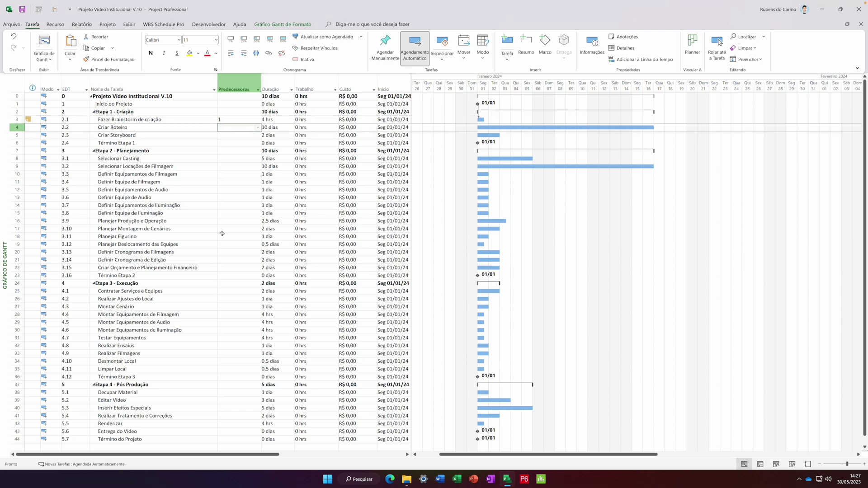
pyautogui.press('Left')
pyautogui.press('Right')
pyautogui.write('3')
pyautogui.press('Return')
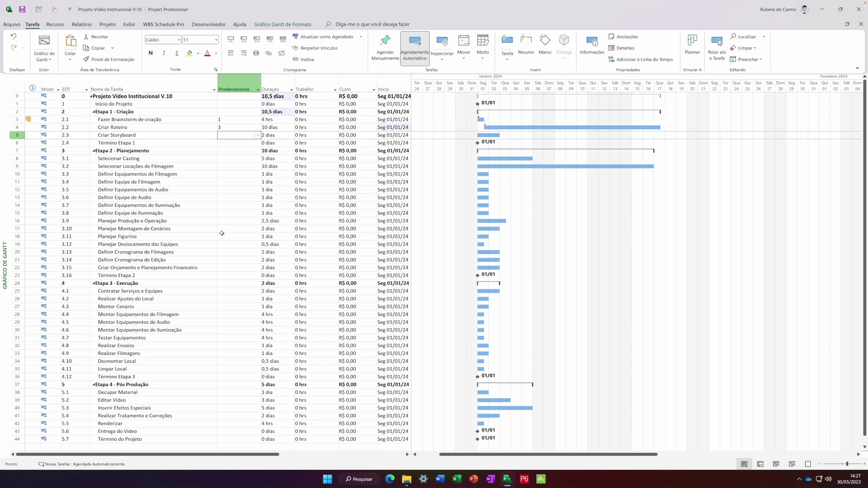
pyautogui.press('Up')
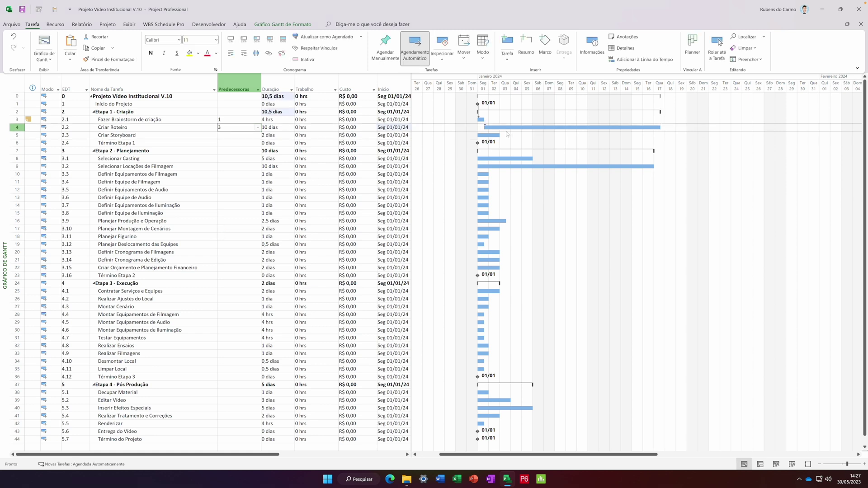
pyautogui.click(12, 38)
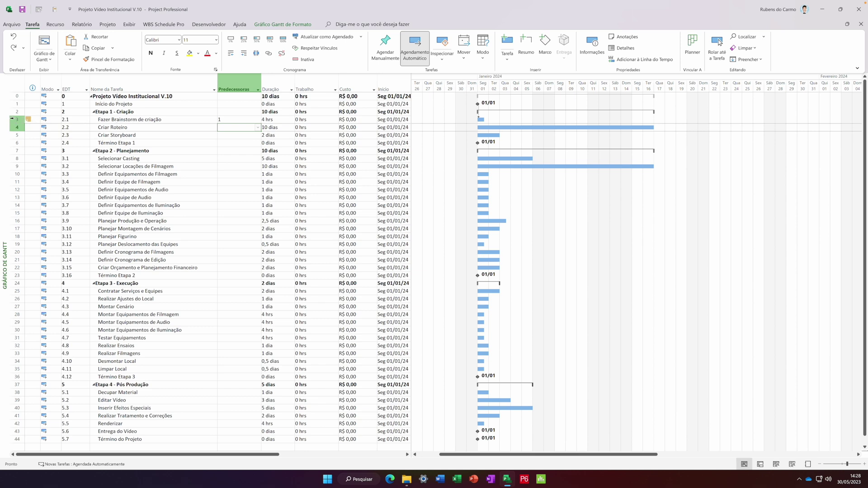
# Link the tasks Fazer Brainstorm de criação and Criar Roteiro in sequence with the link-tasks command
pyautogui.click(114, 120)
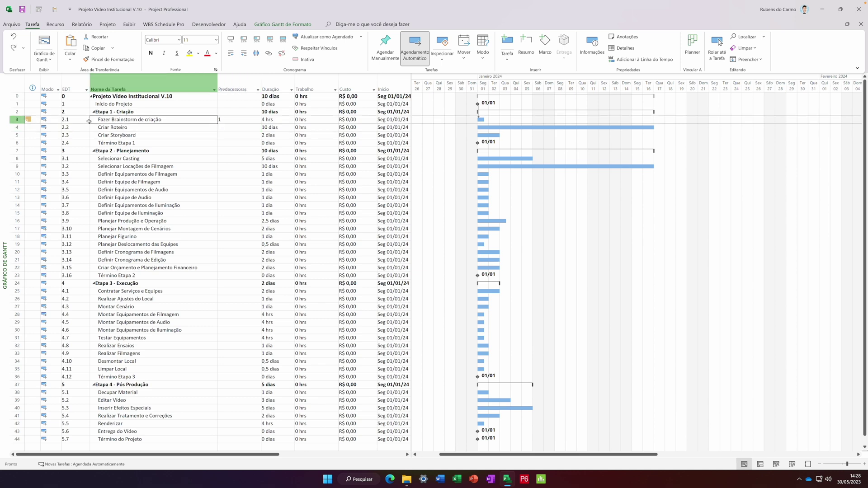
pyautogui.keyDown('shift'); pyautogui.click(112, 128); pyautogui.keyUp('shift')
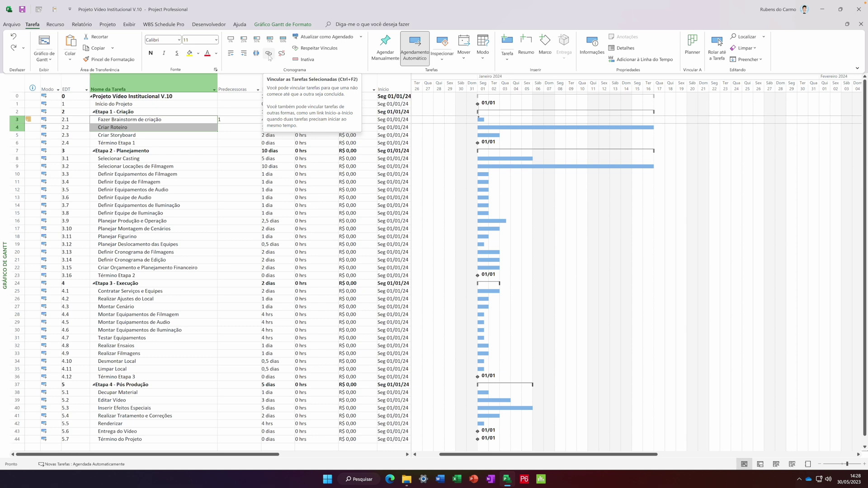
pyautogui.click(269, 54)
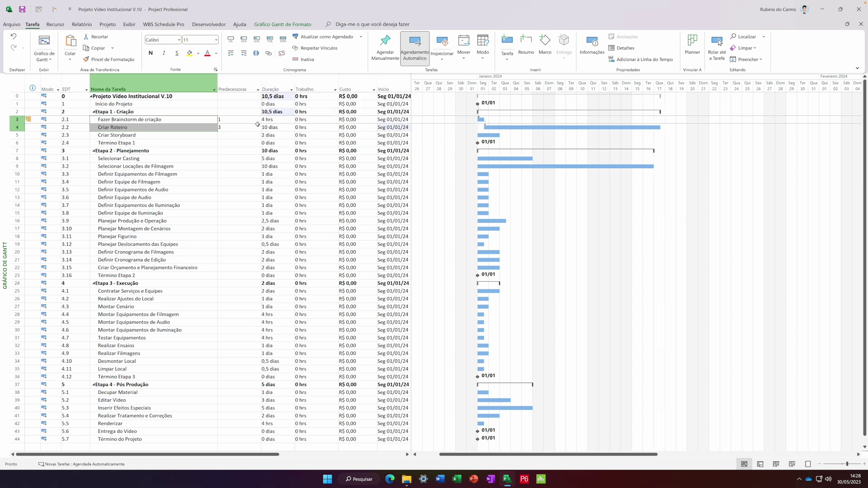
pyautogui.click(152, 119)
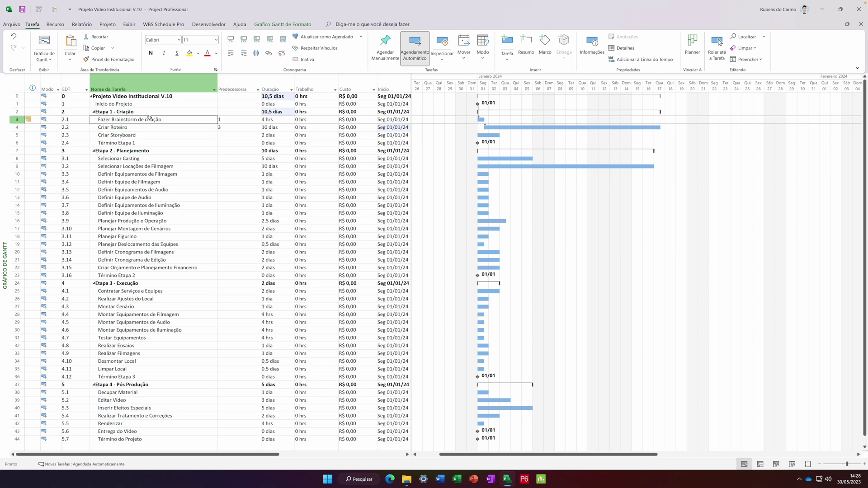
pyautogui.click(149, 119)
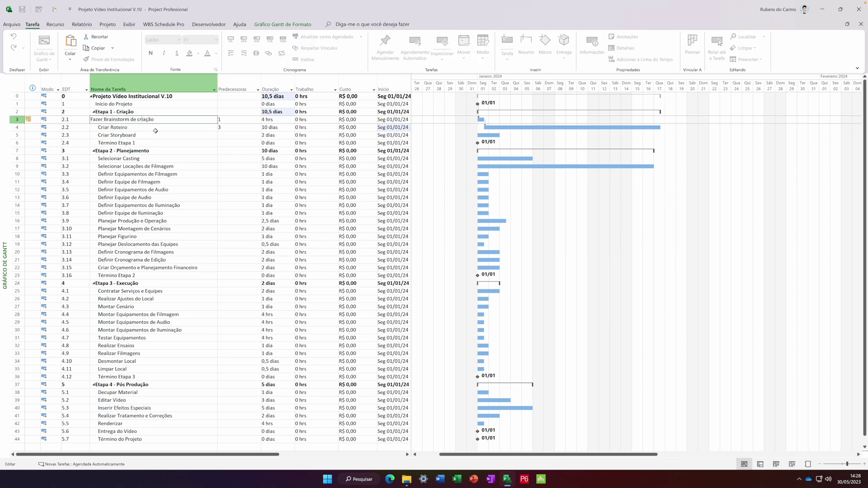
# Remove the link between the tasks Fazer Brainstorm de criação and Criar Roteiro with the unlink-tasks command
pyautogui.press('Return')
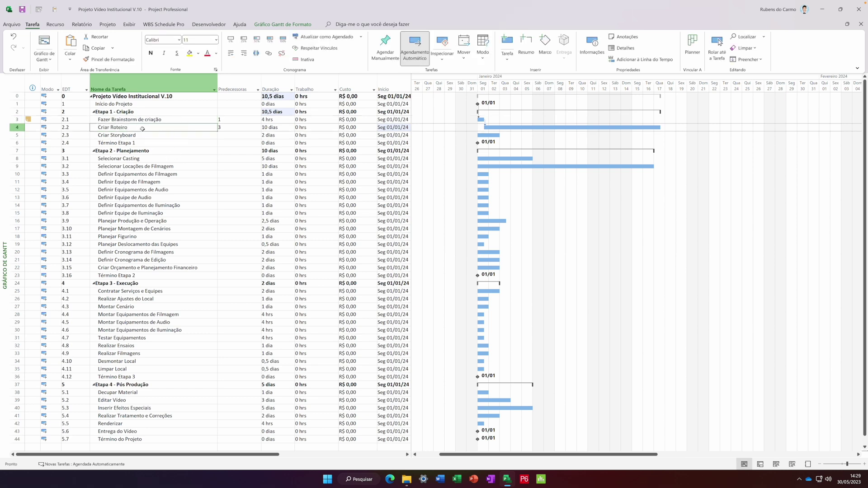
pyautogui.click(17, 127)
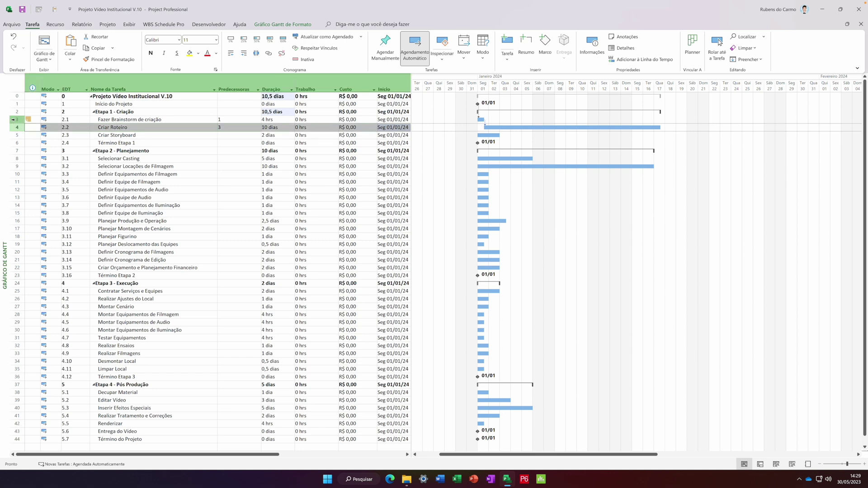
pyautogui.keyDown('shift'); pyautogui.click(13, 119); pyautogui.keyUp('shift')
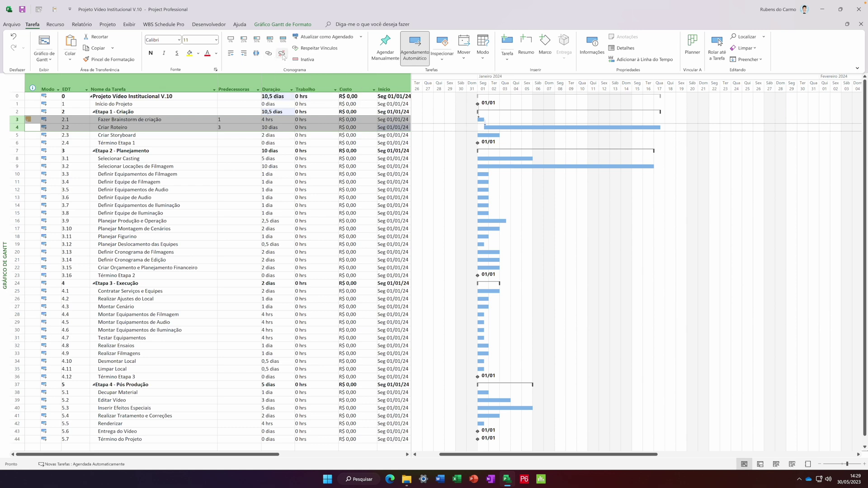
pyautogui.click(282, 53)
pyautogui.click(228, 131)
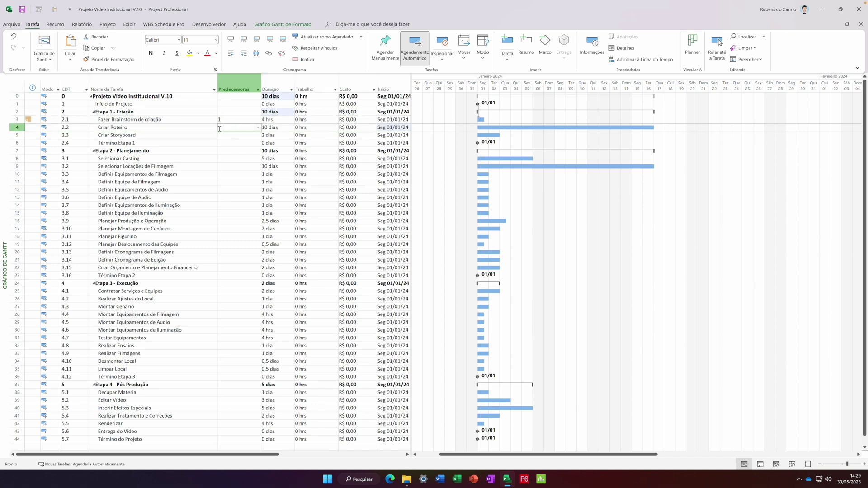
# Enter ID 3 as a predecessor of Criar Roteiro in its task information
pyautogui.click(122, 121)
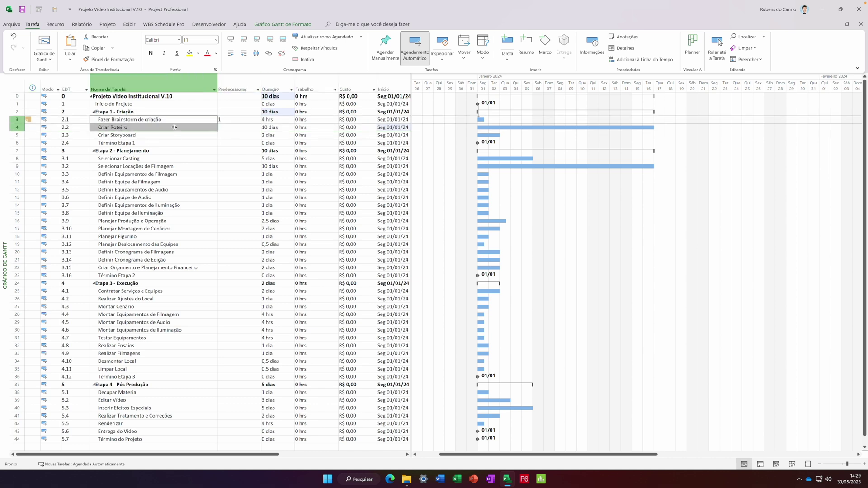
pyautogui.click(135, 129)
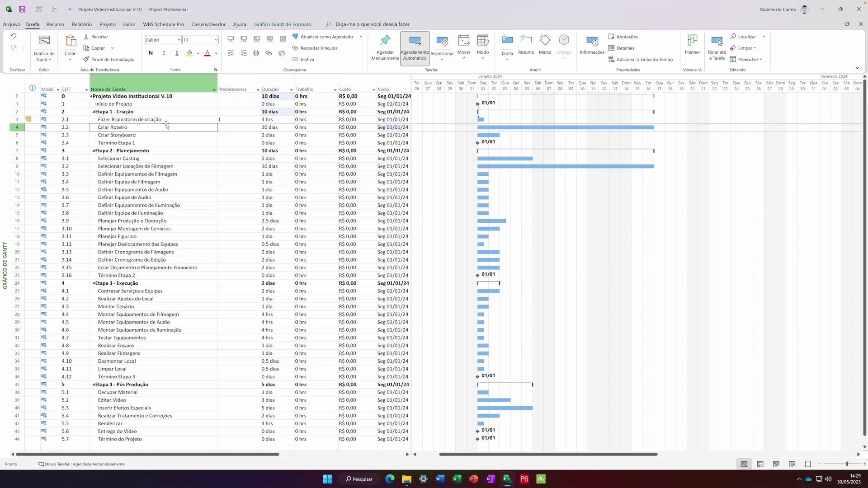
pyautogui.click(128, 131)
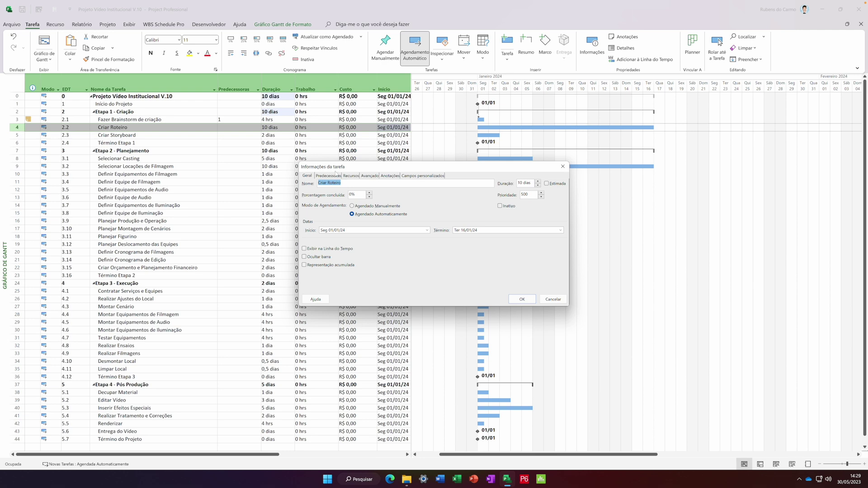
pyautogui.click(331, 177)
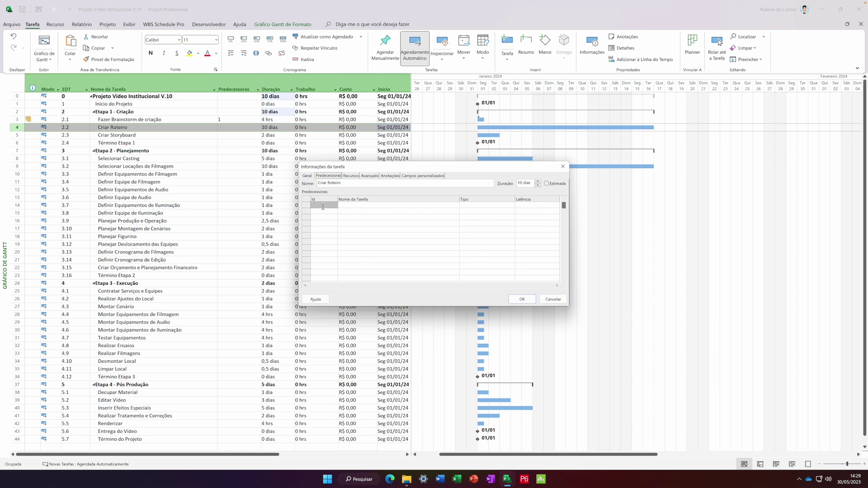
pyautogui.click(319, 206)
pyautogui.write('3')
pyautogui.press('Return')
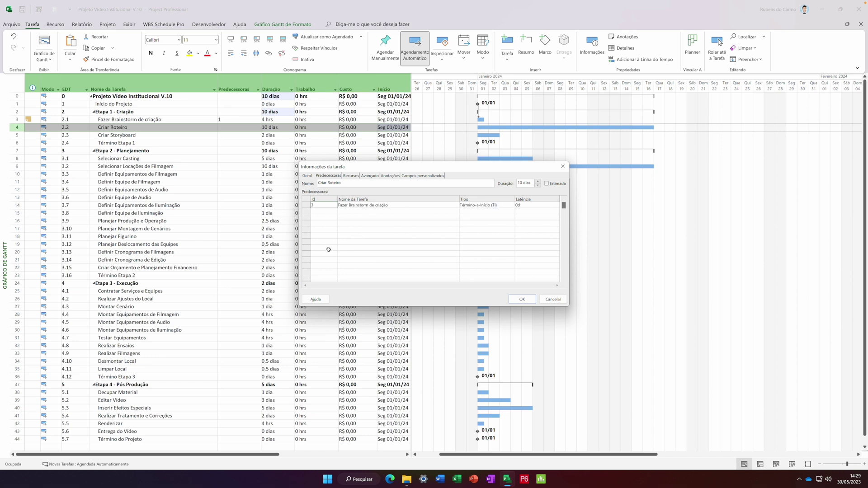
# Add Início do Projeto as a second predecessor of Criar Roteiro from the task list and apply the task information
pyautogui.click(363, 211)
pyautogui.click(456, 211)
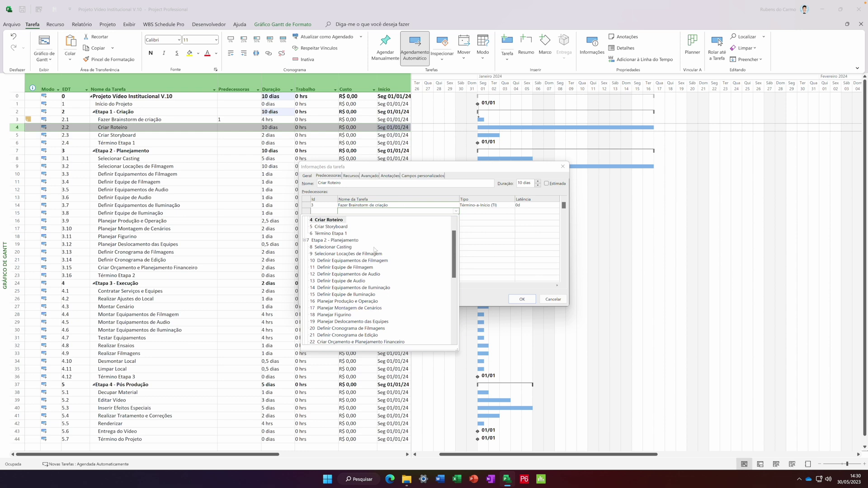
pyautogui.scroll(1, 347, 249)
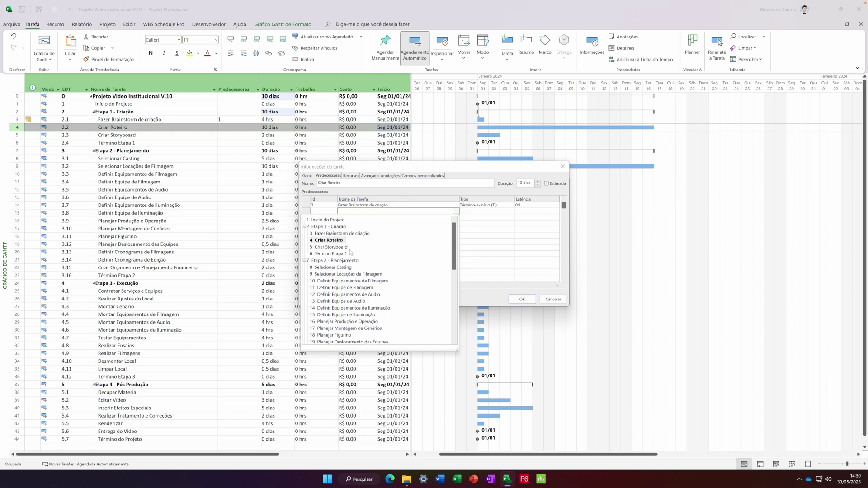
pyautogui.click(328, 220)
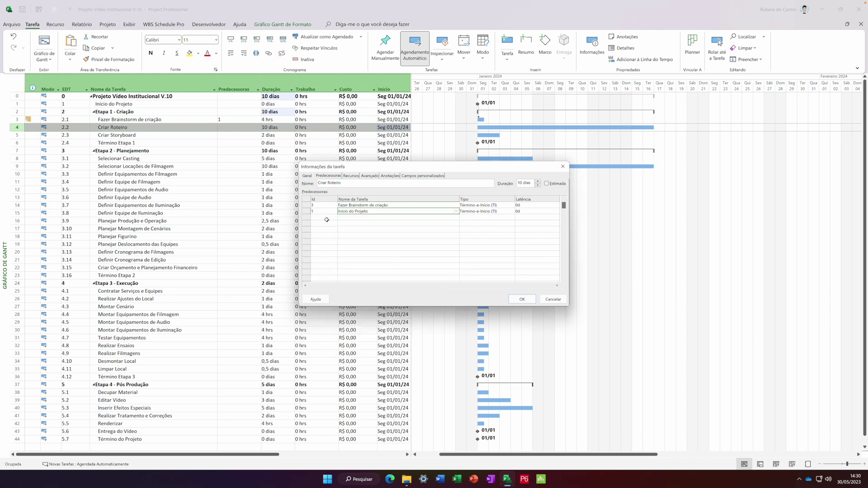
pyautogui.click(522, 299)
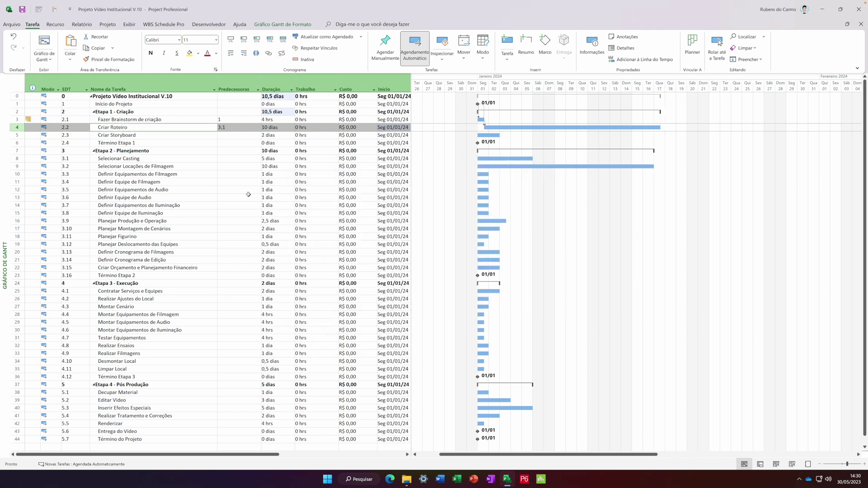
pyautogui.click(227, 136)
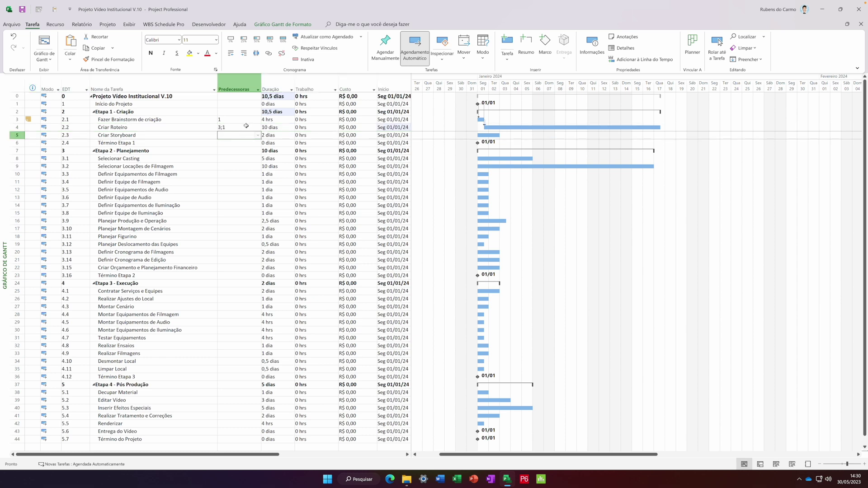
pyautogui.click(246, 126)
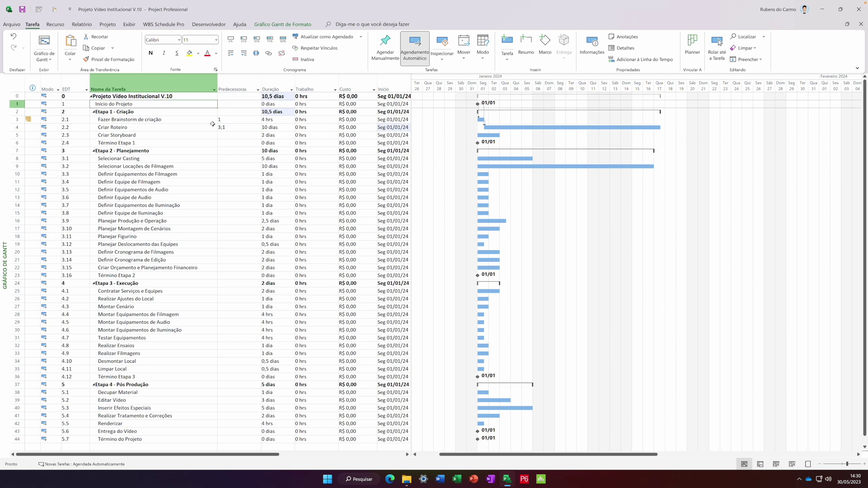
# Remove predecessor 1 from Criar Roteiro directly in the task table, keeping only 3
pyautogui.click(237, 129)
pyautogui.click(237, 129)
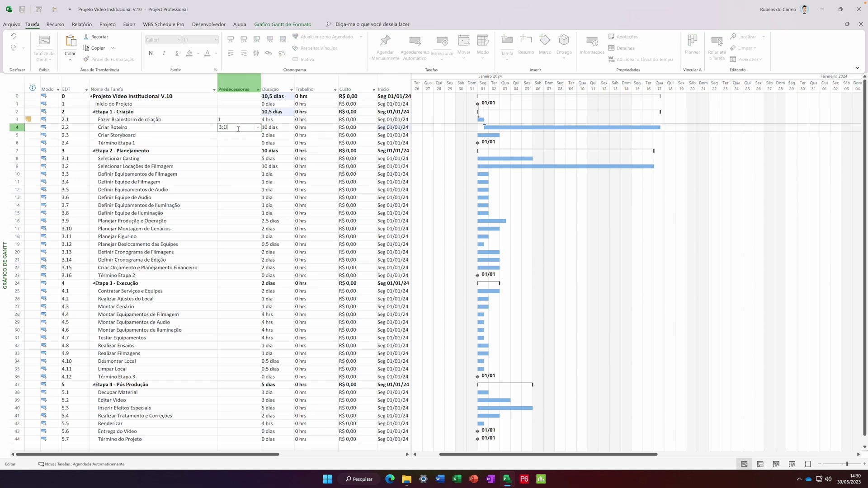
pyautogui.press('Escape')
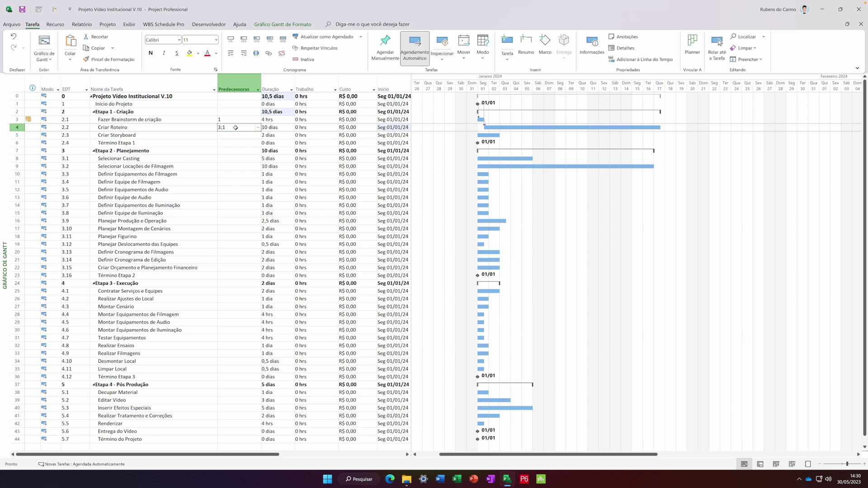
pyautogui.click(231, 128)
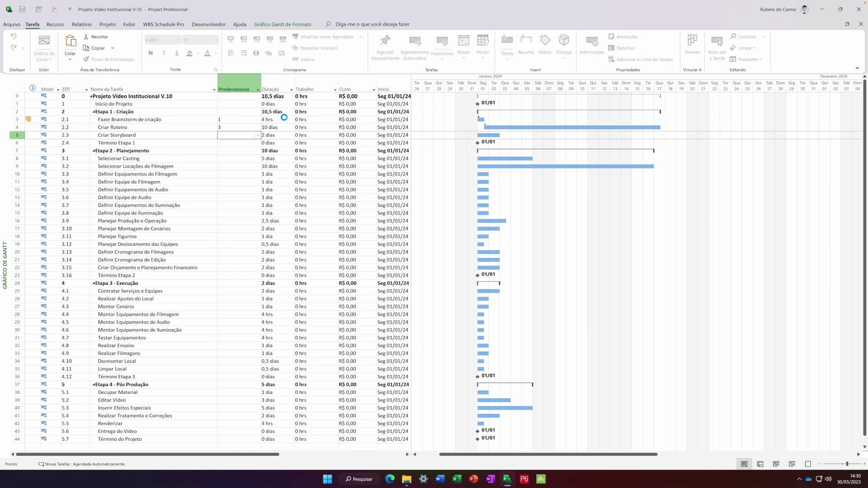
pyautogui.press('Return')
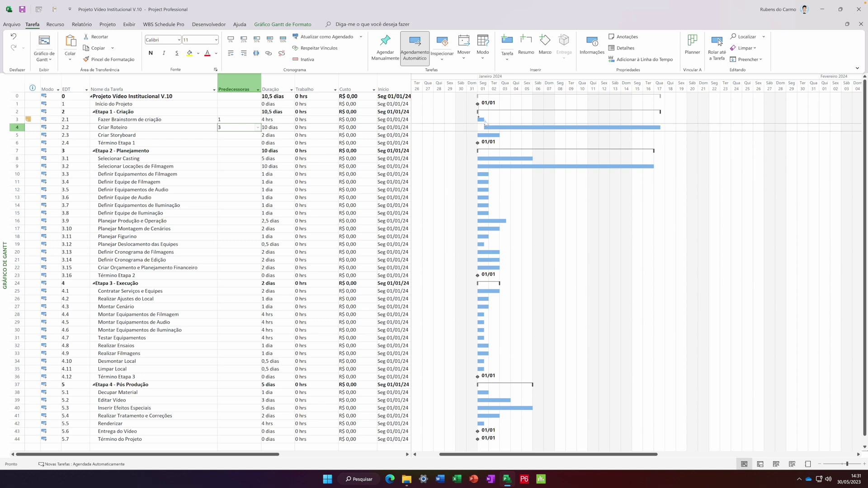
# Set the project's date format to Qua 28/01/09 12:33 so that dates include the time
pyautogui.click(128, 120)
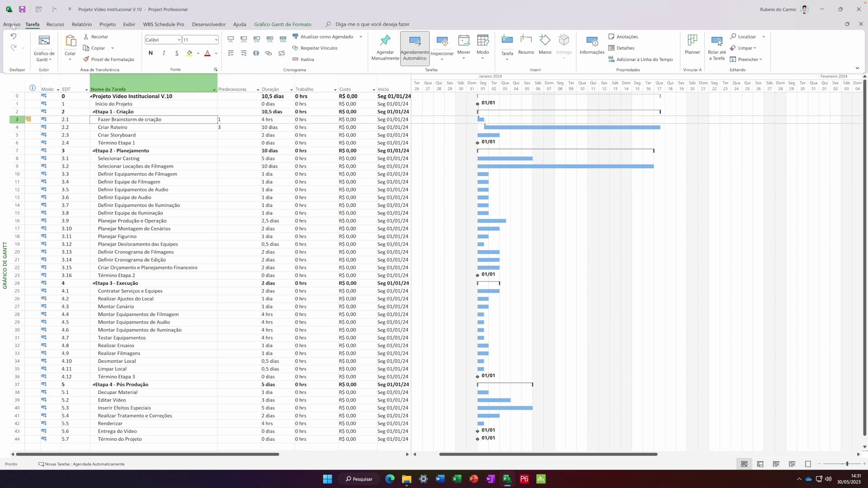
pyautogui.click(12, 24)
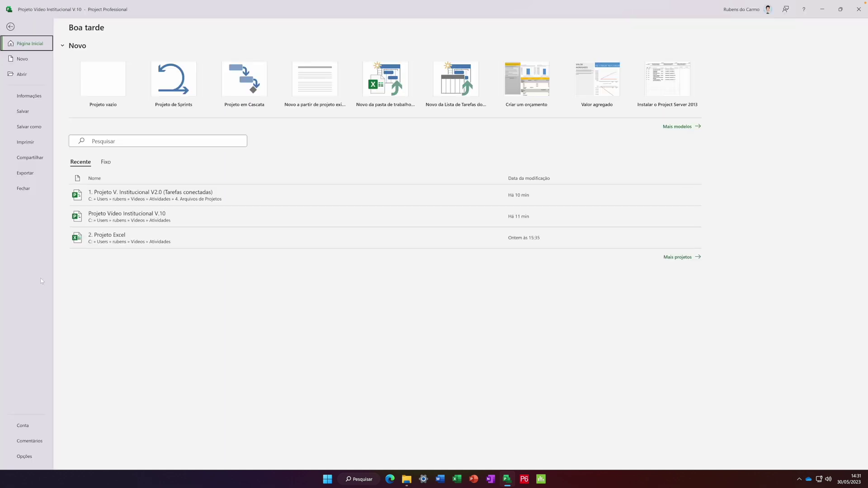
pyautogui.click(27, 459)
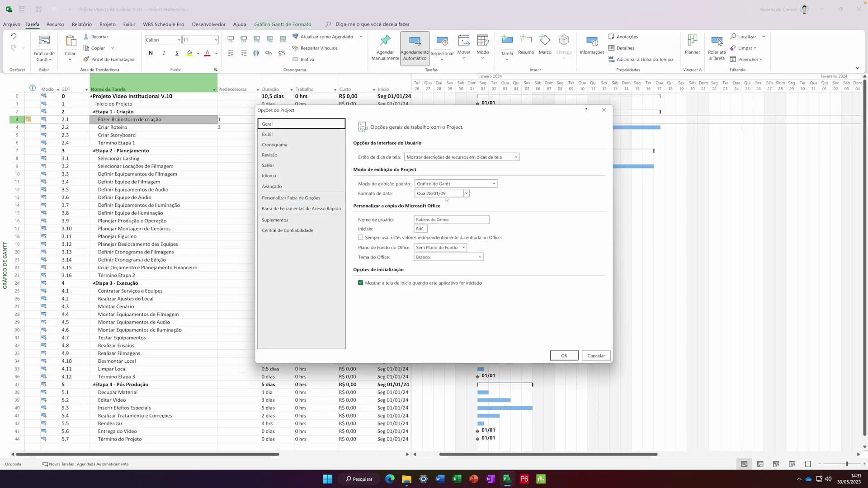
pyautogui.click(466, 193)
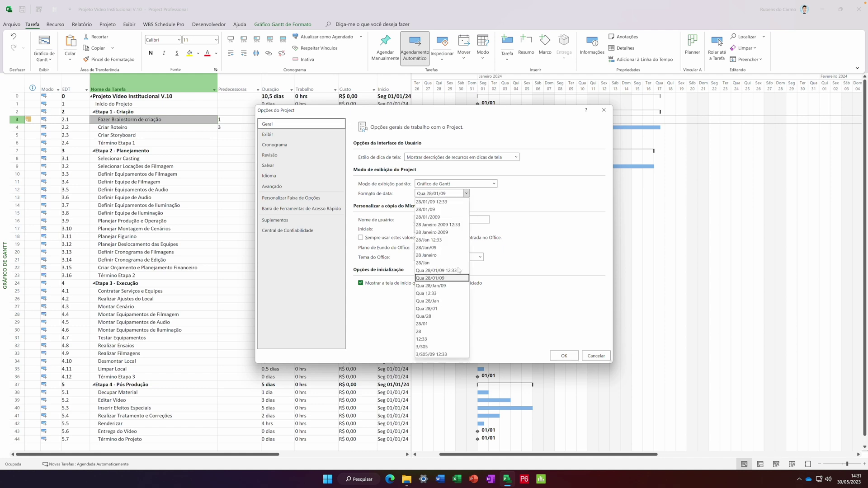
pyautogui.click(448, 278)
pyautogui.click(563, 355)
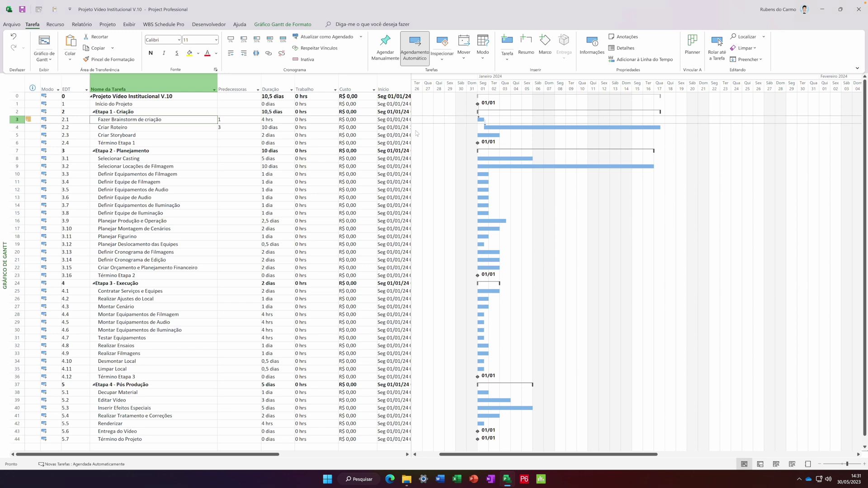
# Widen the task table to include the Término column and fit the Início column to its contents
pyautogui.moveTo(412, 133); pyautogui.dragTo(491, 133)
pyautogui.click(427, 86)
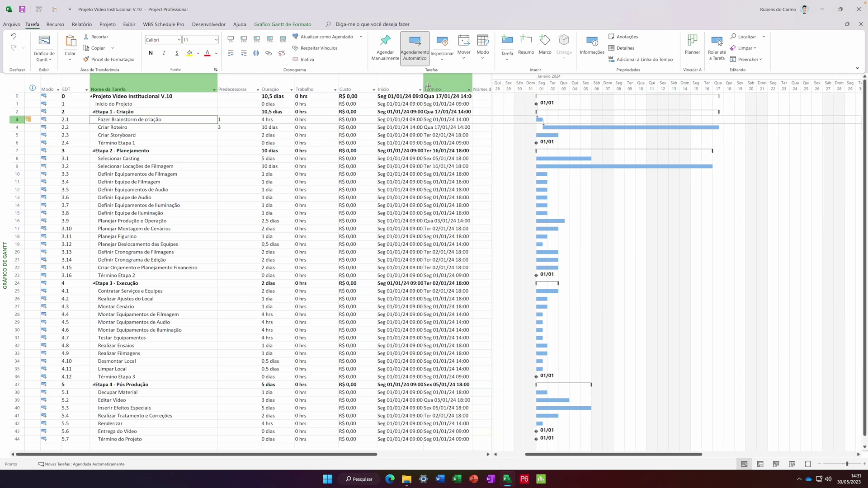
pyautogui.doubleClick(427, 87)
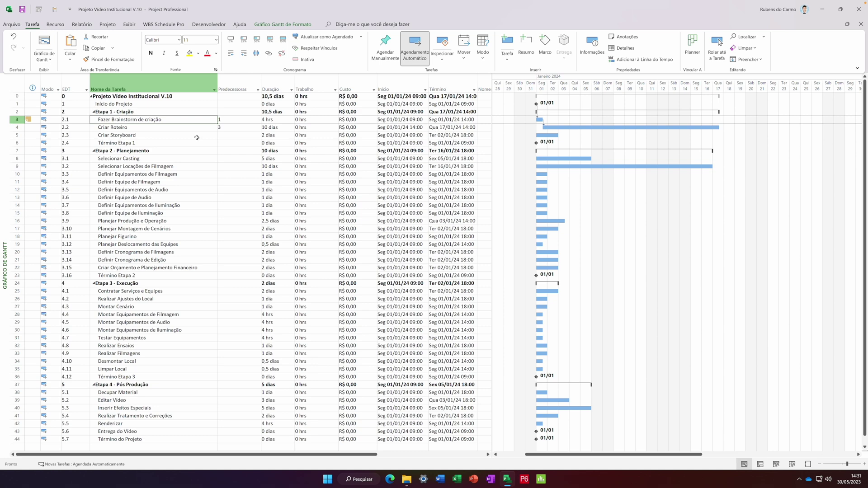
# In Criar Roteiro's task information, try the predecessor link type (Nenhum), then set it back to Término-a-Início (TI)
pyautogui.click(144, 128)
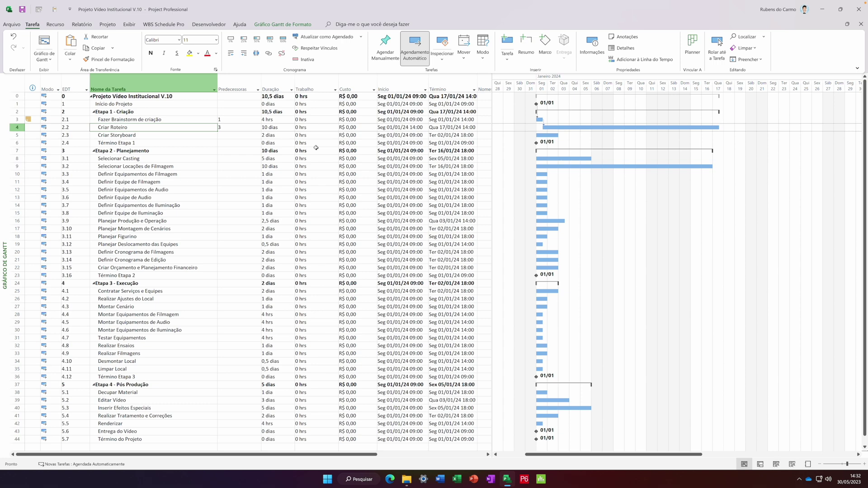
pyautogui.doubleClick(143, 129)
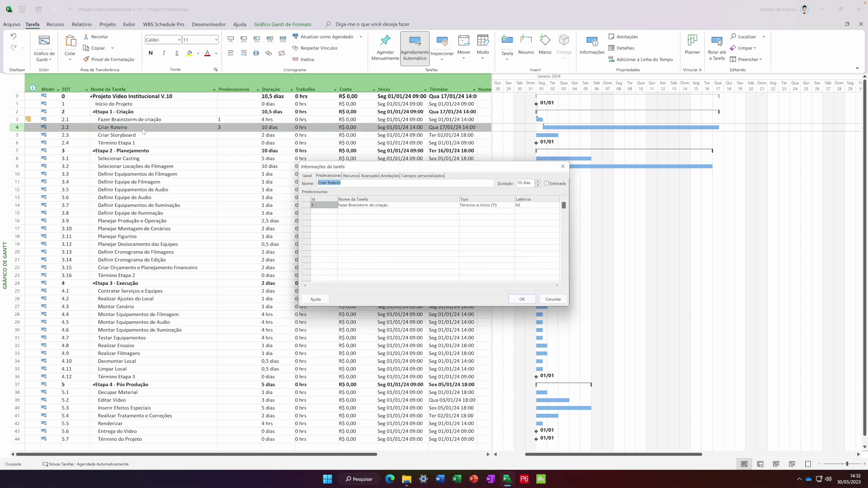
pyautogui.click(330, 176)
pyautogui.click(482, 207)
pyautogui.click(512, 206)
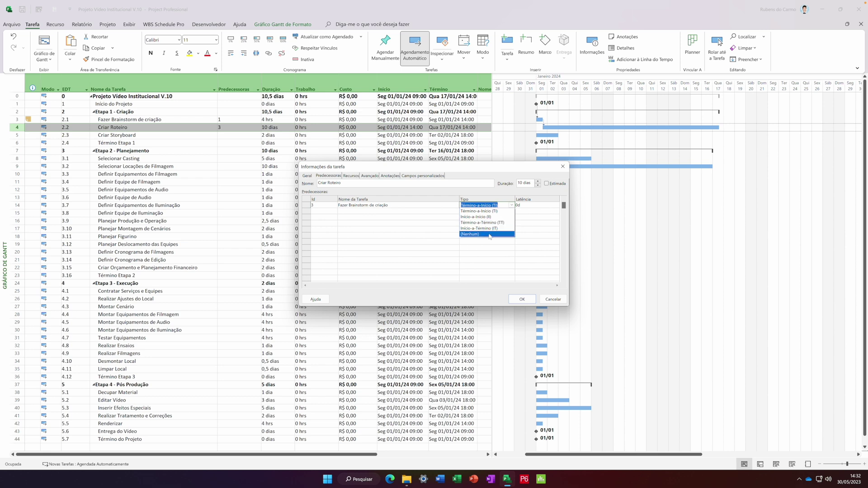
pyautogui.click(467, 233)
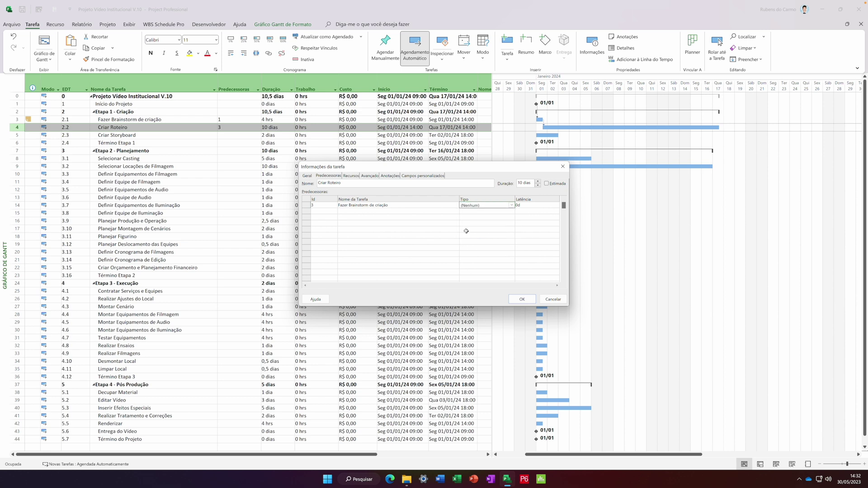
pyautogui.click(510, 206)
pyautogui.click(497, 212)
# Set a lag of 4h on Criar Roteiro's link to Fazer Brainstorm de criação, apply it and check the task's start
pyautogui.click(535, 204)
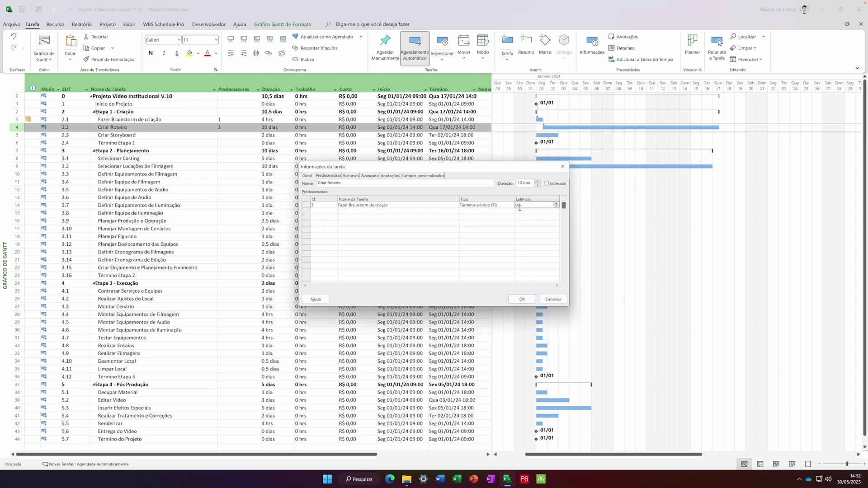
pyautogui.press('Return')
pyautogui.click(514, 217)
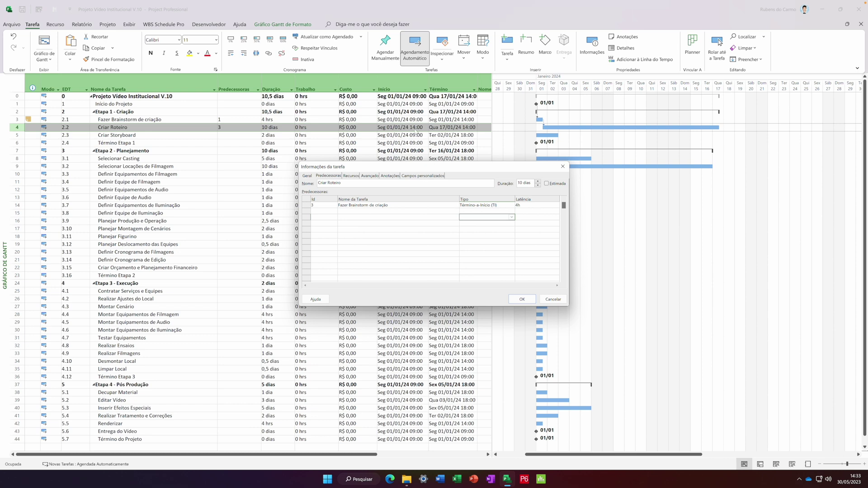
pyautogui.click(522, 300)
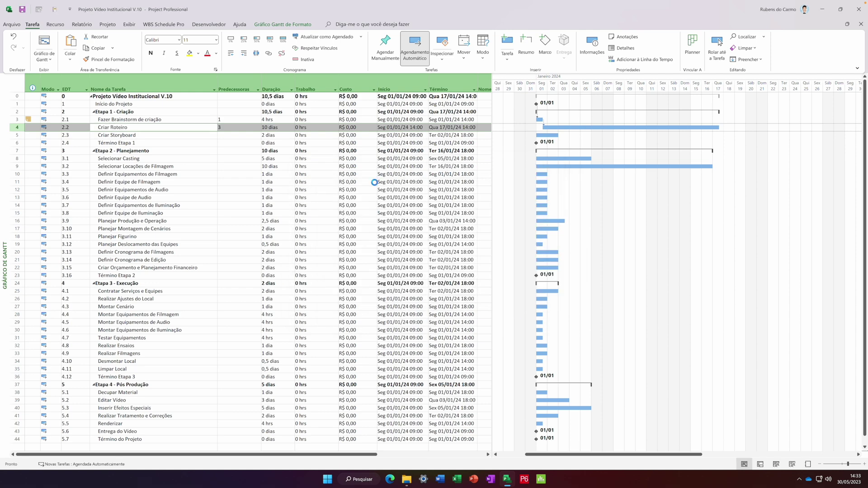
pyautogui.click(367, 141)
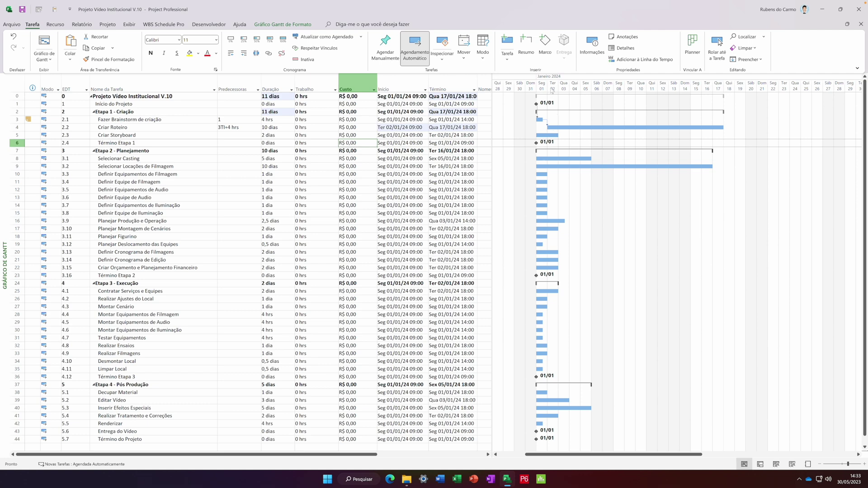
pyautogui.click(383, 128)
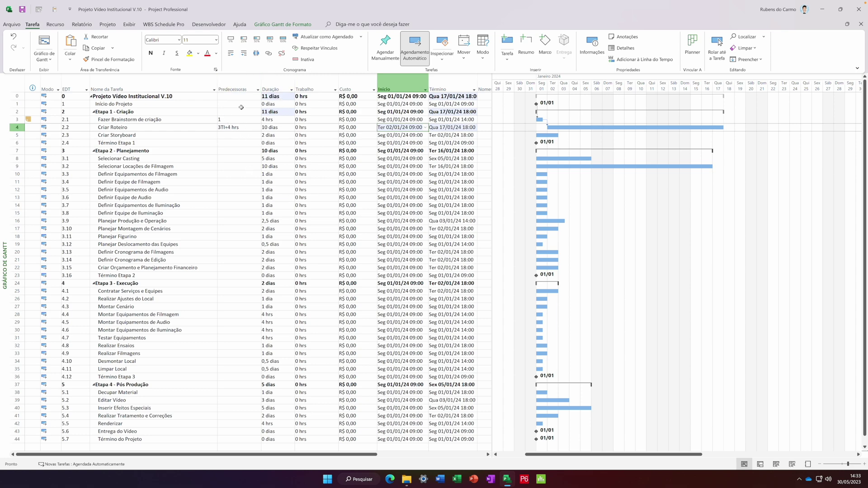
# Undo the 4h lag on Criar Roteiro's link to Fazer Brainstorm de criação
pyautogui.click(239, 128)
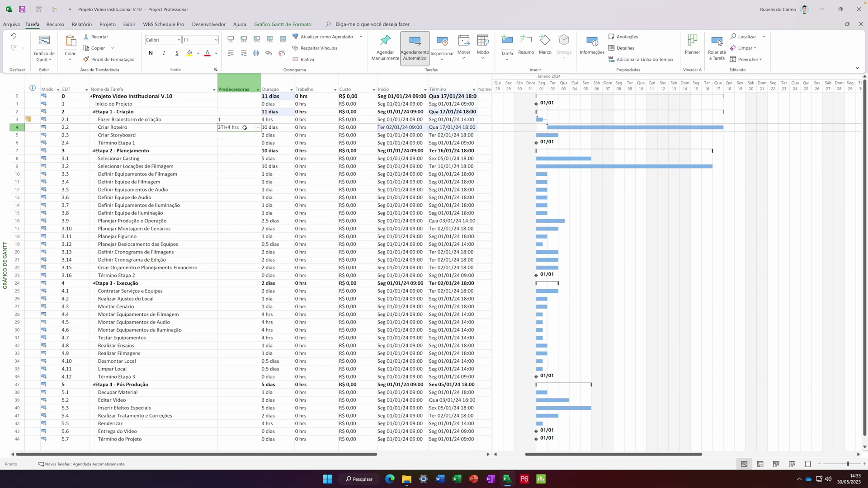
pyautogui.click(13, 38)
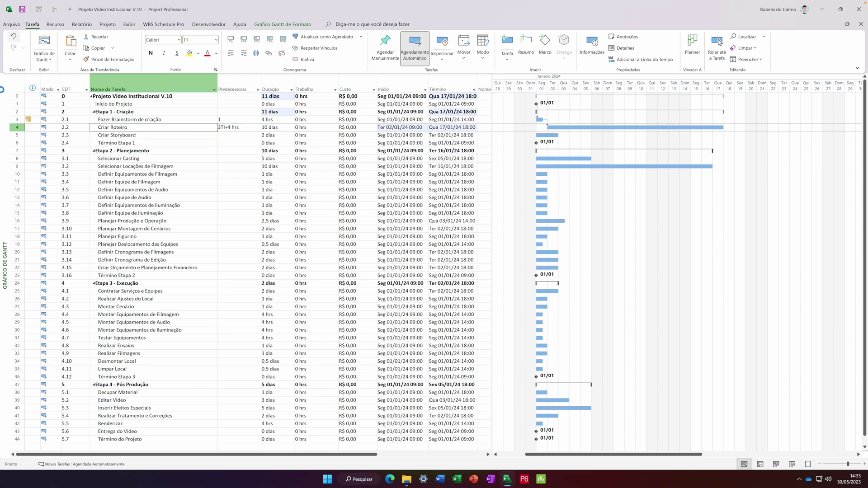
pyautogui.click(221, 152)
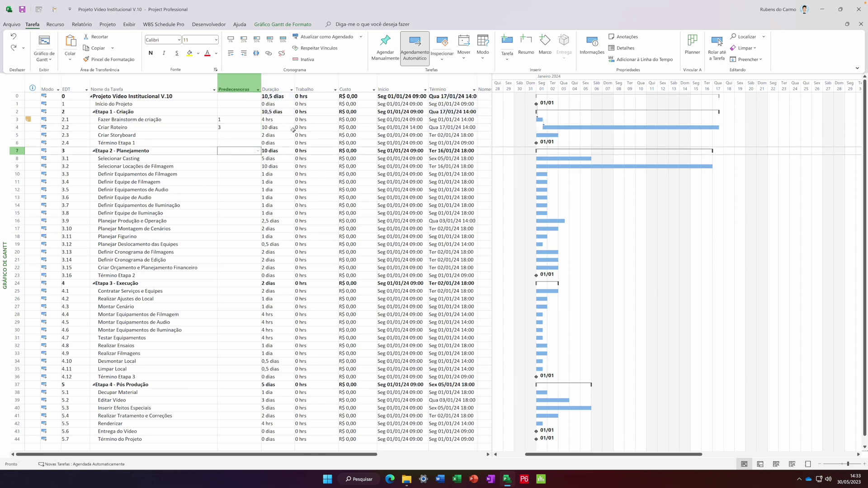
# Enter 3ti+4h as Criar Roteiro's predecessor directly in the task table, and undo that entry
pyautogui.click(228, 128)
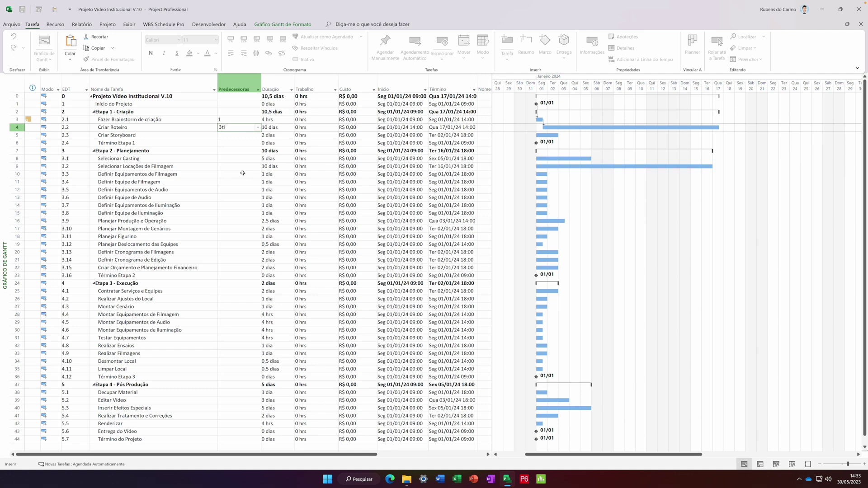
pyautogui.write('+4h')
pyautogui.press('Return')
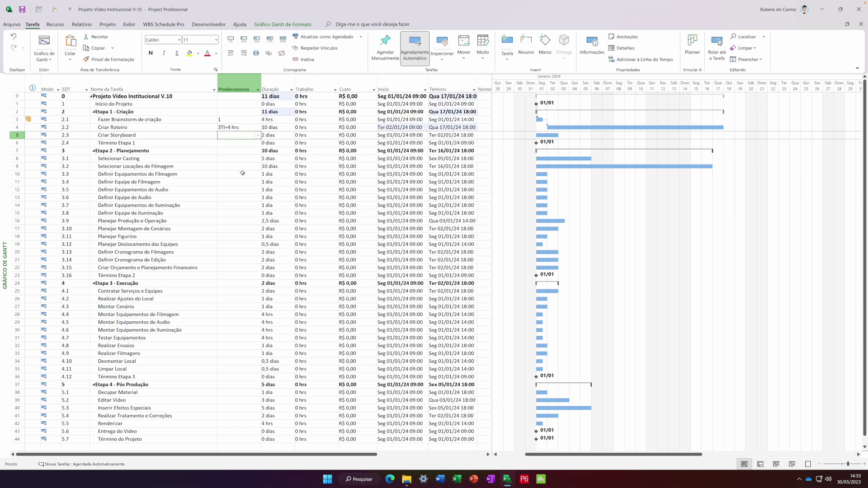
pyautogui.hotkey('ctrl', 'z')
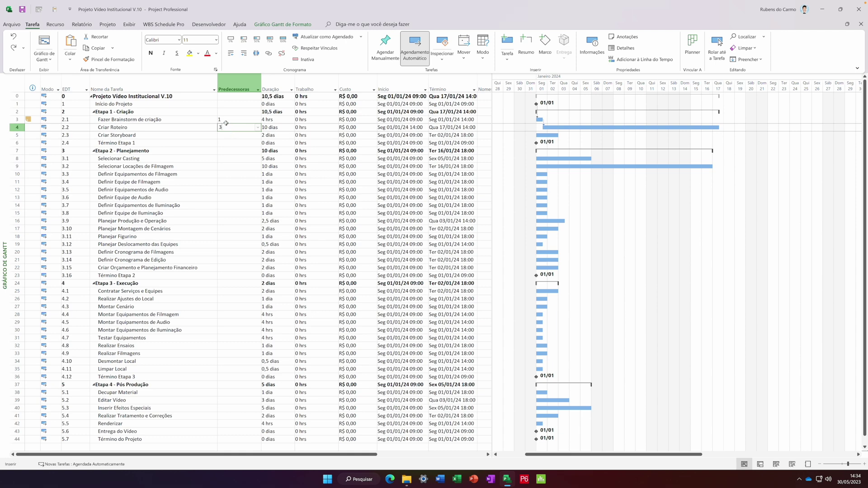
# Try to enter 3+4h, without a link type, as Criar Roteiro's predecessor in the task table
pyautogui.press('F2')
pyautogui.write('+4h')
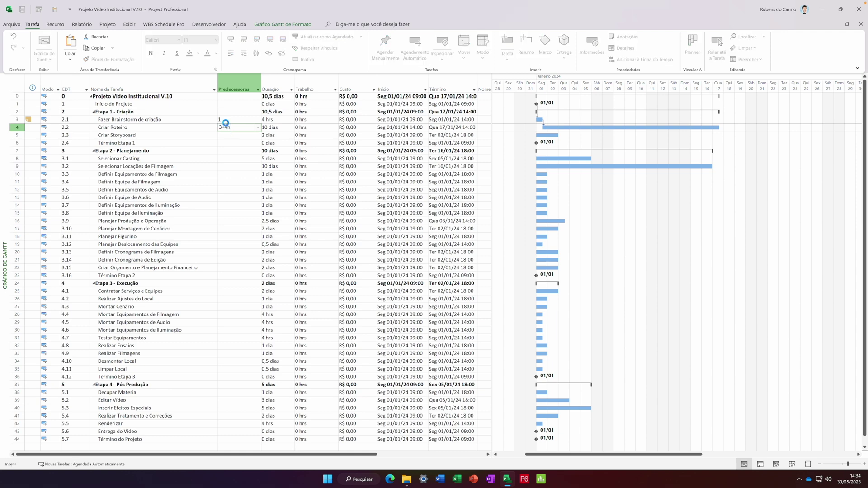
pyautogui.press('Return')
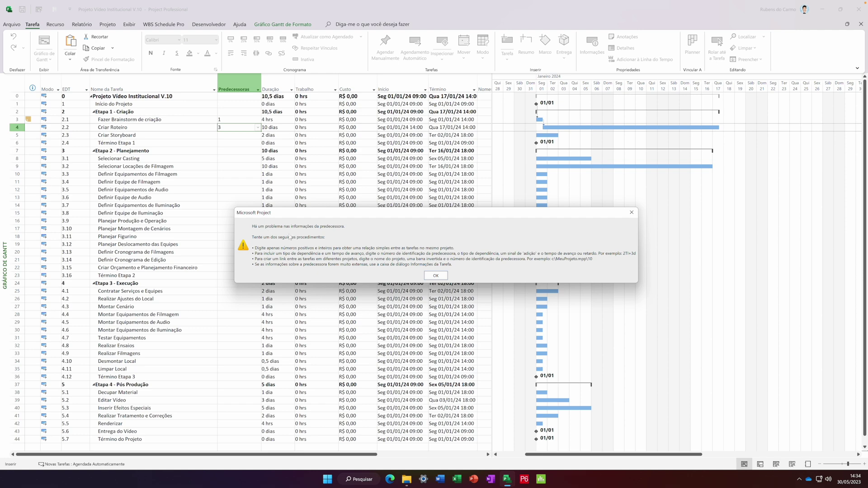
pyautogui.moveTo(441, 215); pyautogui.dragTo(396, 212)
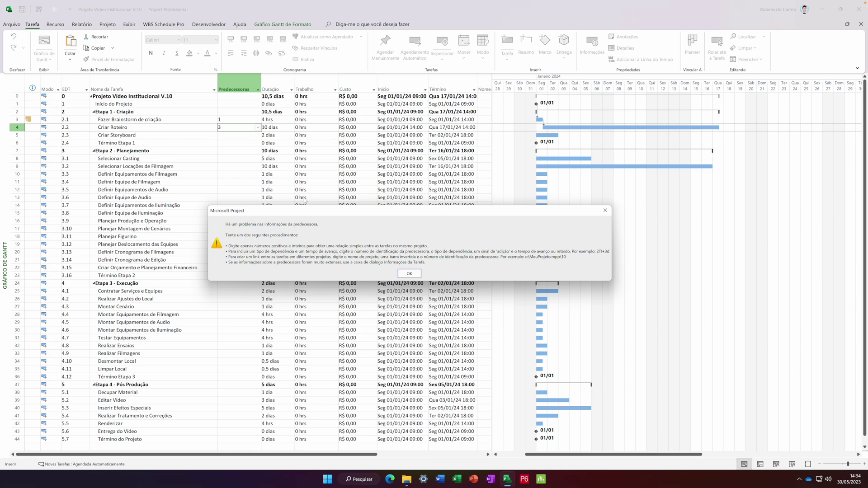
pyautogui.moveTo(405, 216); pyautogui.dragTo(385, 214)
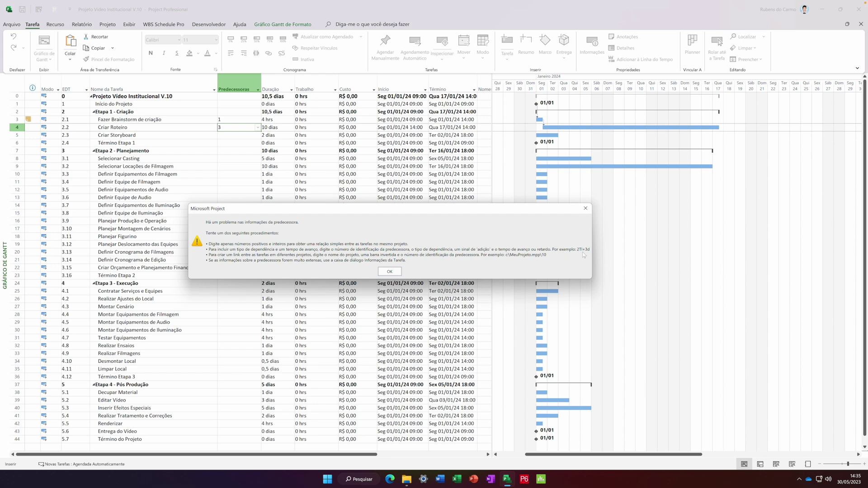
pyautogui.click(396, 275)
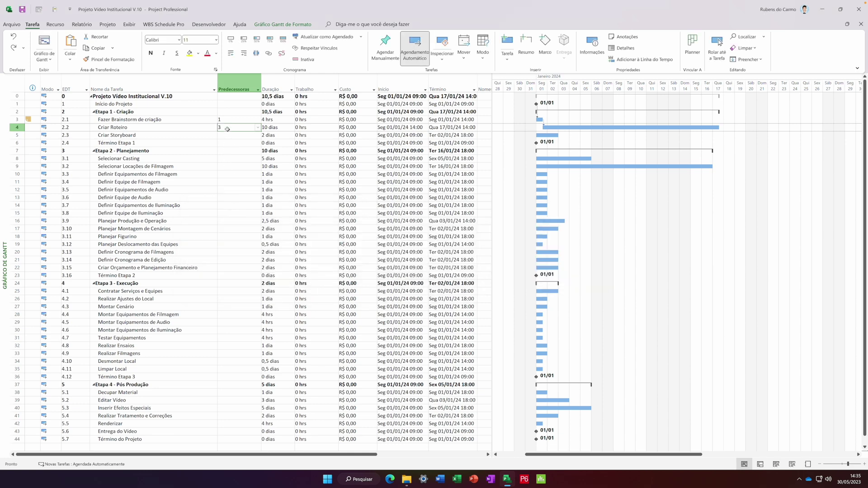
# Set Criar Roteiro's predecessor to 3ti+1,5 for a finish-to-start link with a lag of 1,5 days
pyautogui.click(227, 130)
pyautogui.write('ti')
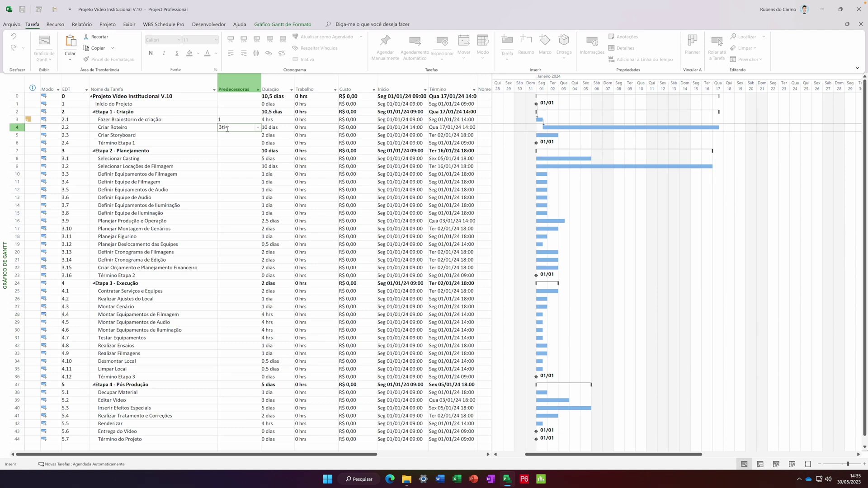
pyautogui.write('+1,5')
pyautogui.press('Return')
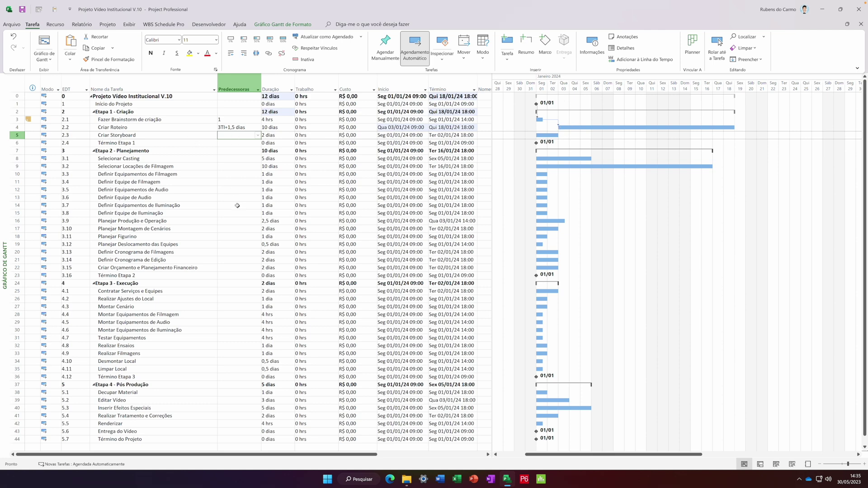
# Set Criar Roteiro's predecessor to 3ti+4h in the task table
pyautogui.click(230, 126)
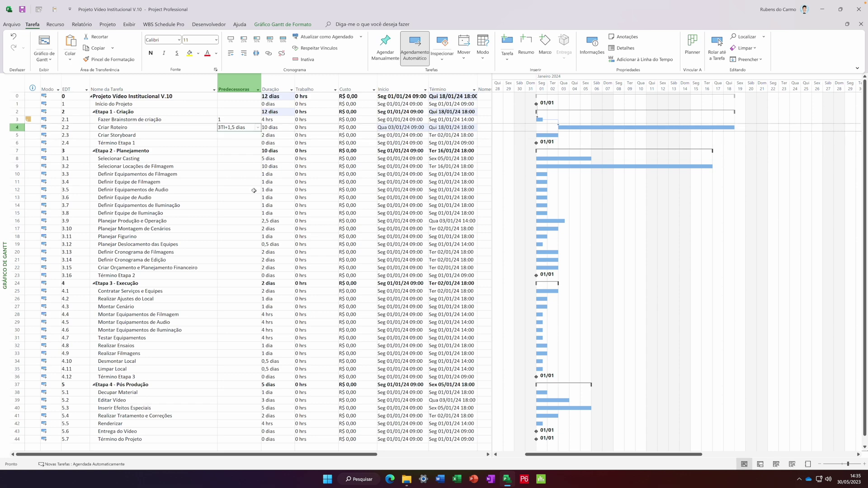
pyautogui.write('3ti+')
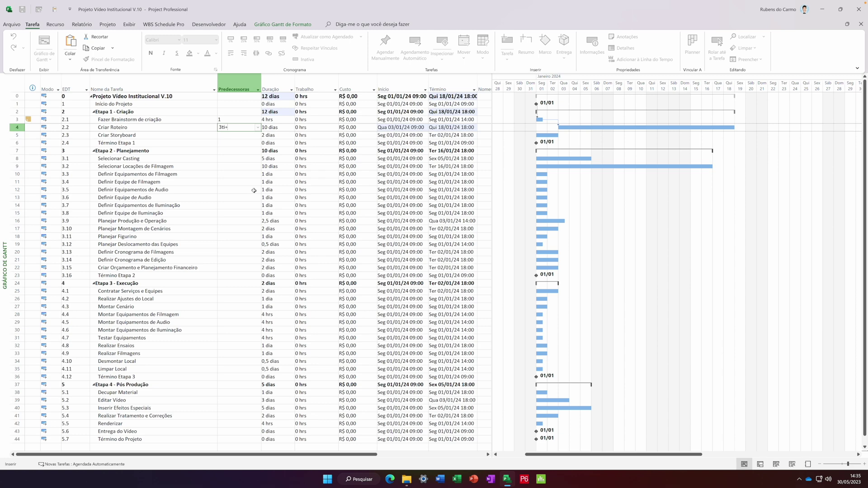
pyautogui.write('4h')
pyautogui.press('Return')
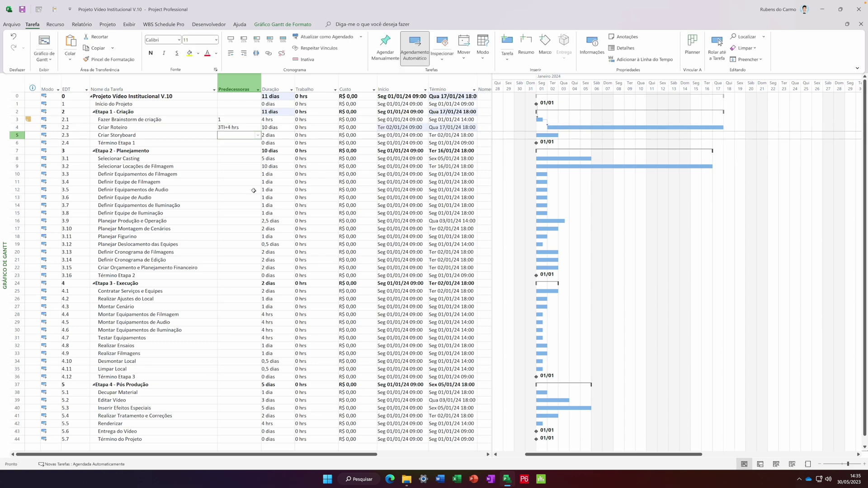
# Link Criar Roteiro to Criar Storyboard graphically between their bars in the Gantt chart
pyautogui.press('Up')
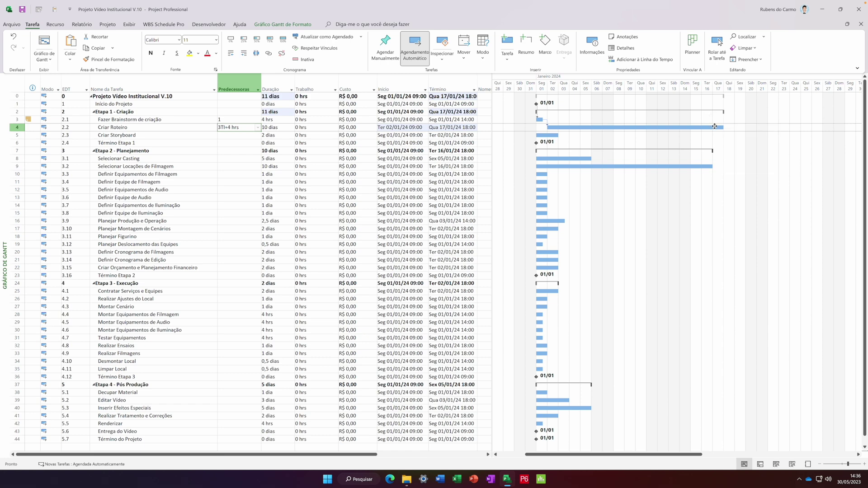
pyautogui.moveTo(717, 128)
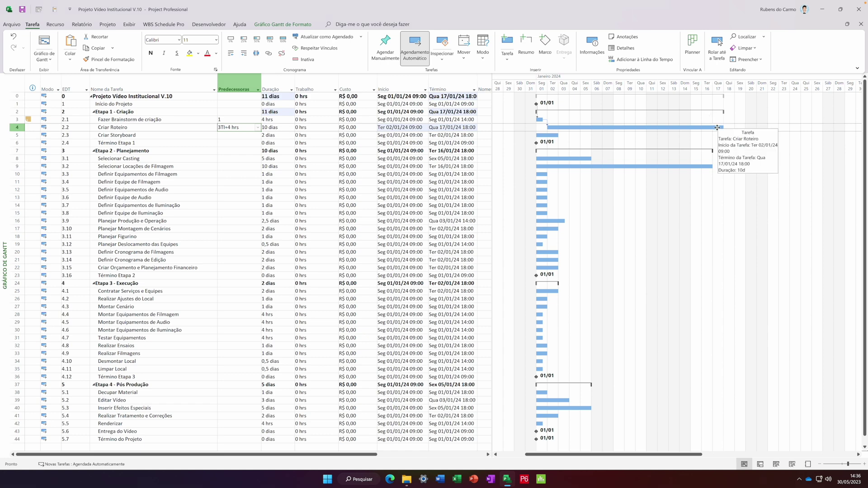
pyautogui.moveTo(717, 128); pyautogui.dragTo(538, 135)
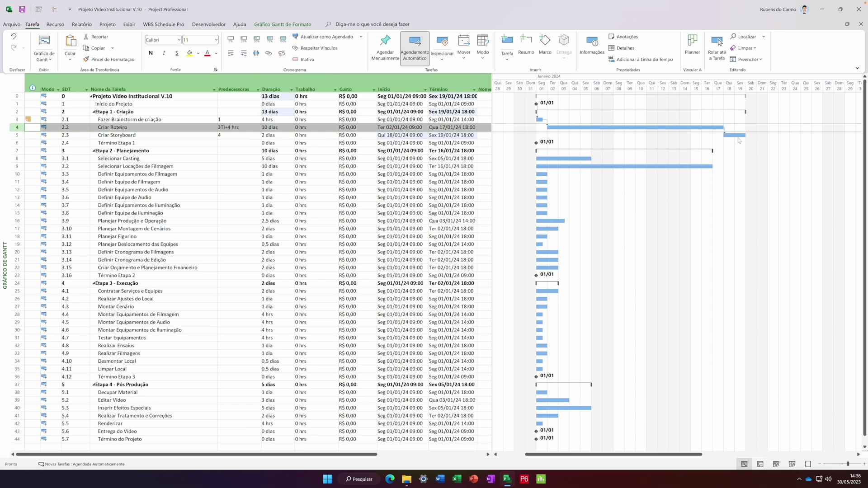
# Make Criar Storyboard the predecessor of the Término Etapa 1 milestone by entering task ID 5 in the table
pyautogui.click(134, 132)
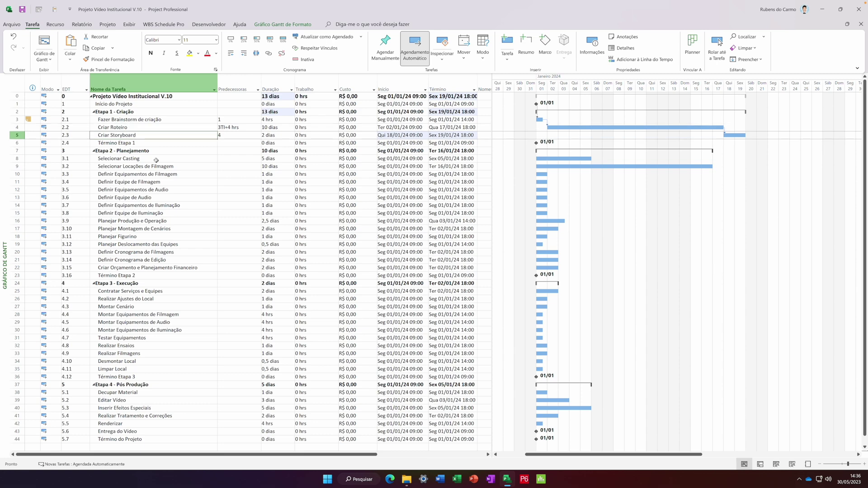
pyautogui.click(143, 146)
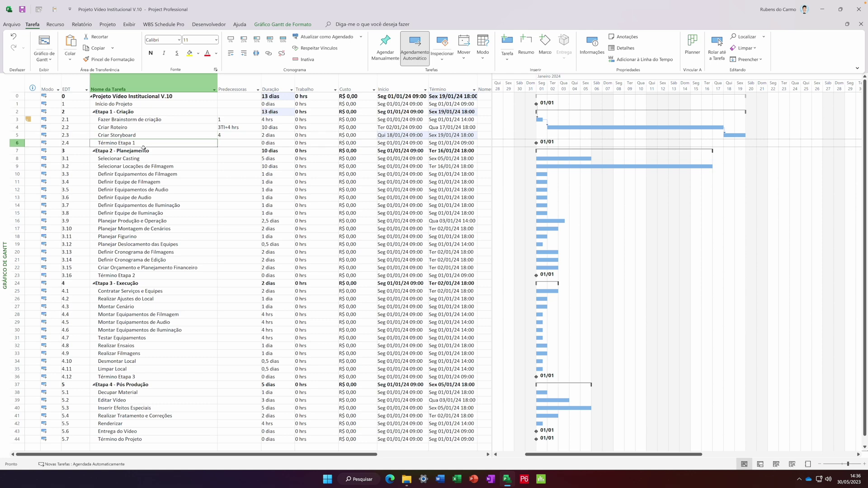
pyautogui.press('Tab')
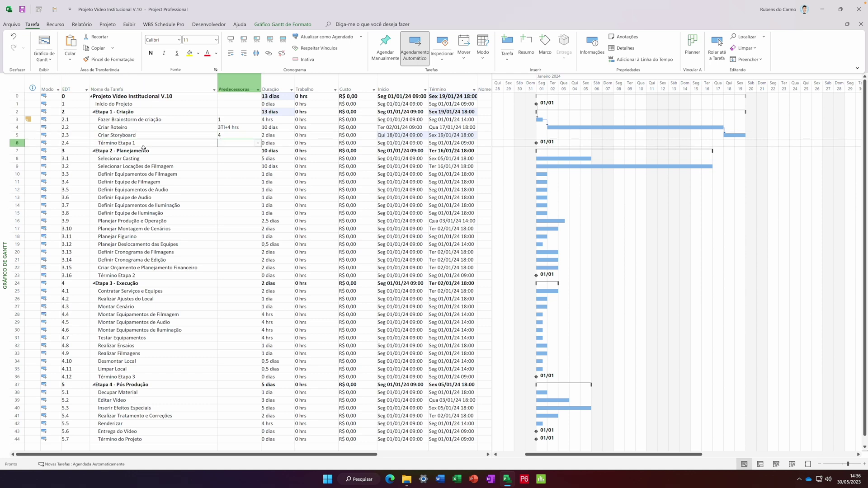
pyautogui.write('5')
pyautogui.press('Return')
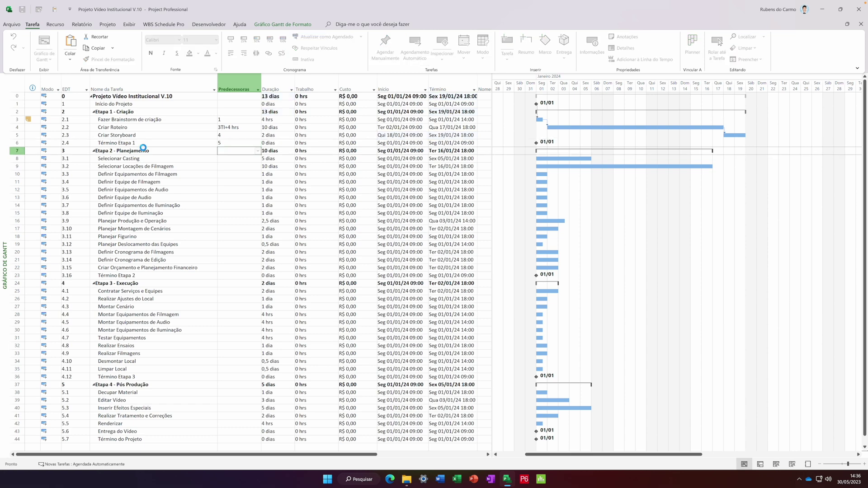
pyautogui.press('Up')
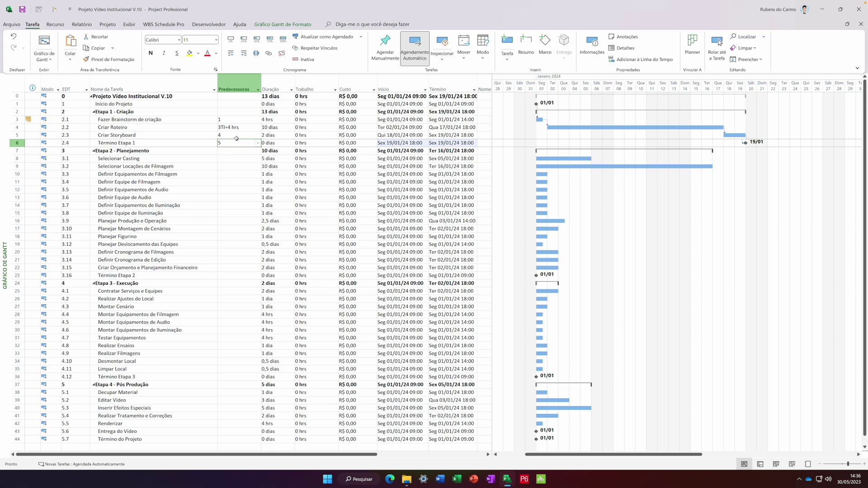
# Make the Término Etapa 1 milestone the predecessor of Selecionar Casting by entering task ID 6 in the table
pyautogui.click(227, 161)
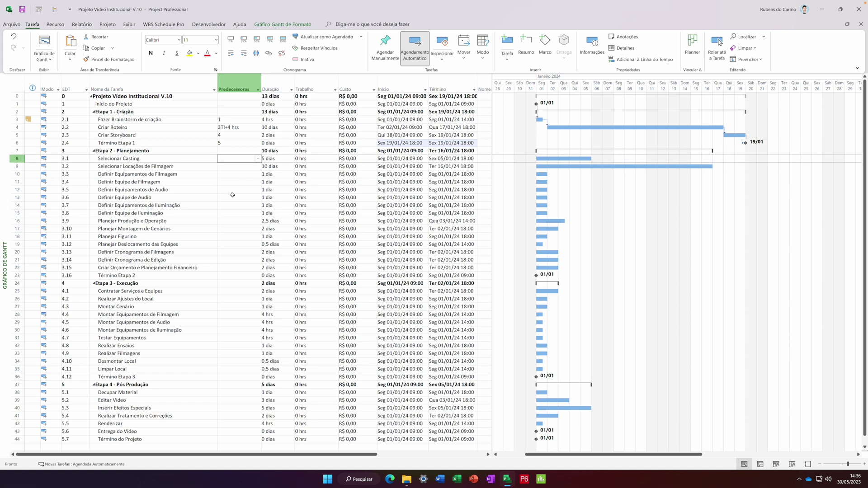
pyautogui.press('Up')
pyautogui.press('Up')
pyautogui.press('Left')
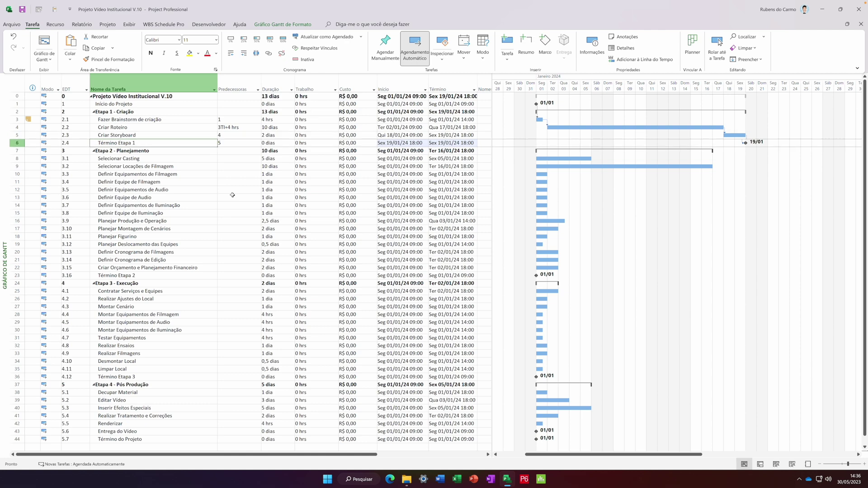
pyautogui.press('Down')
pyautogui.press('Down')
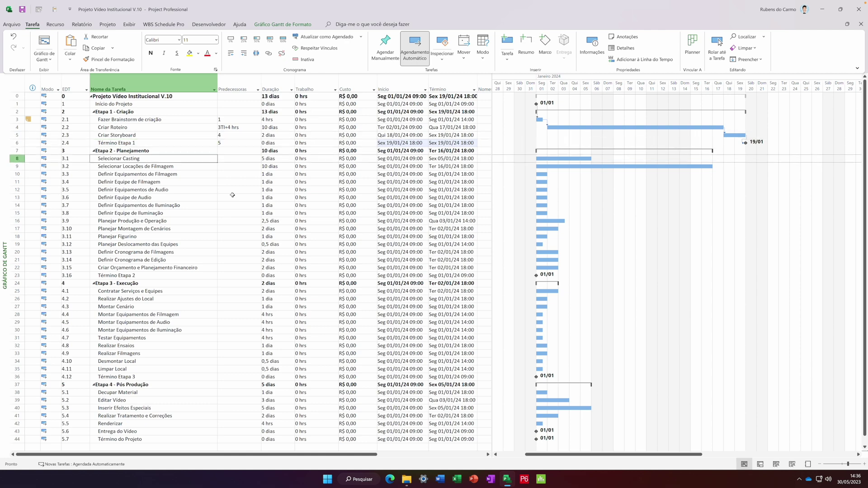
pyautogui.click(142, 142)
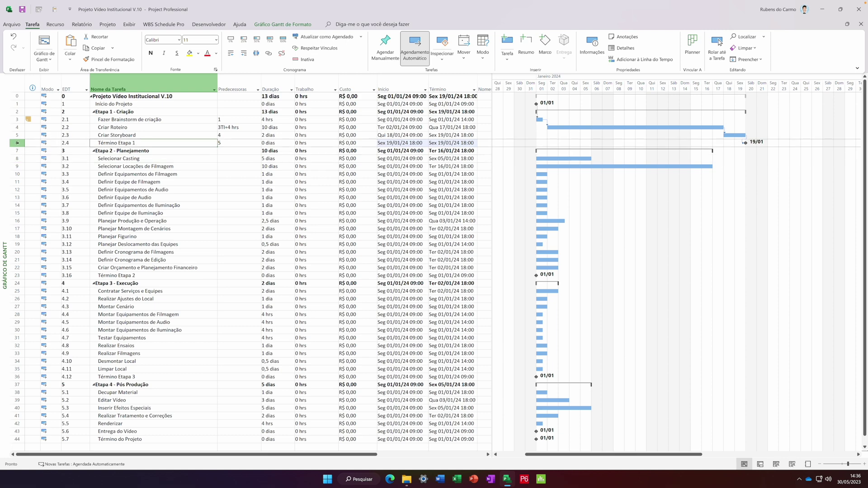
pyautogui.click(224, 159)
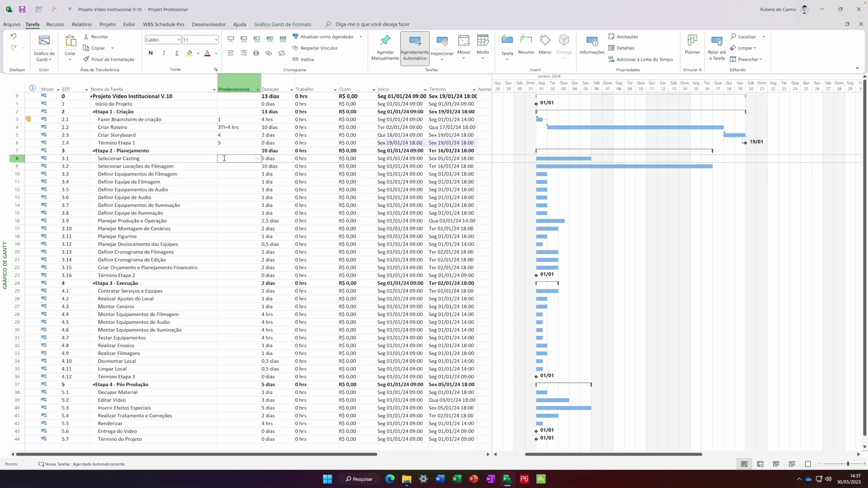
pyautogui.write('6')
pyautogui.press('Return')
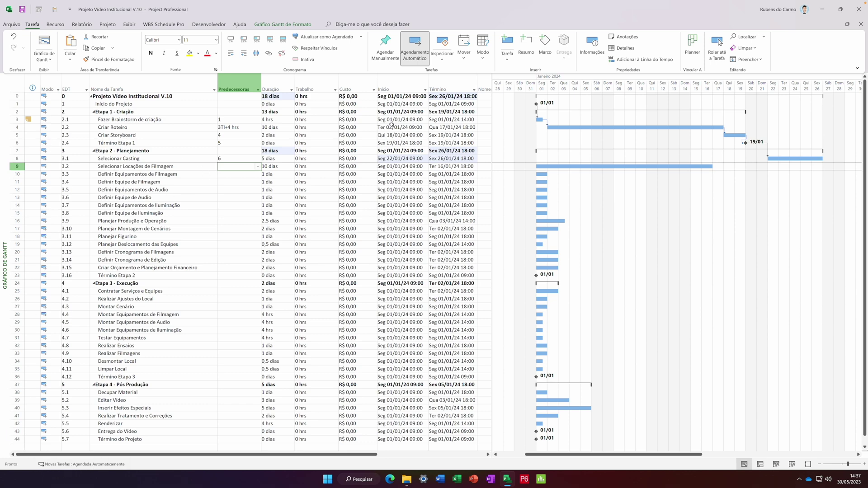
pyautogui.click(153, 157)
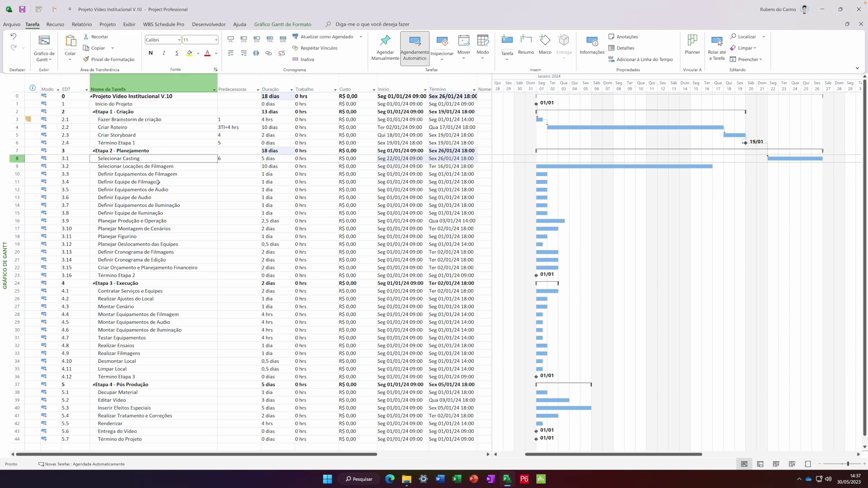
pyautogui.press('Down')
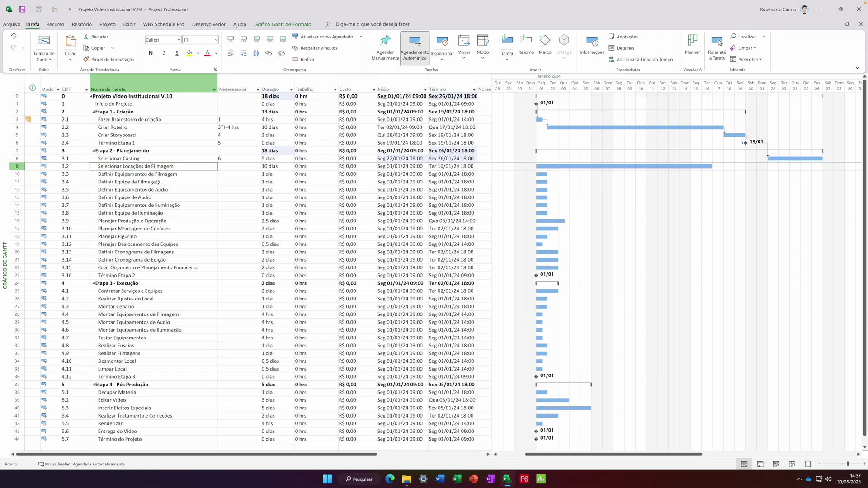
pyautogui.press('Up')
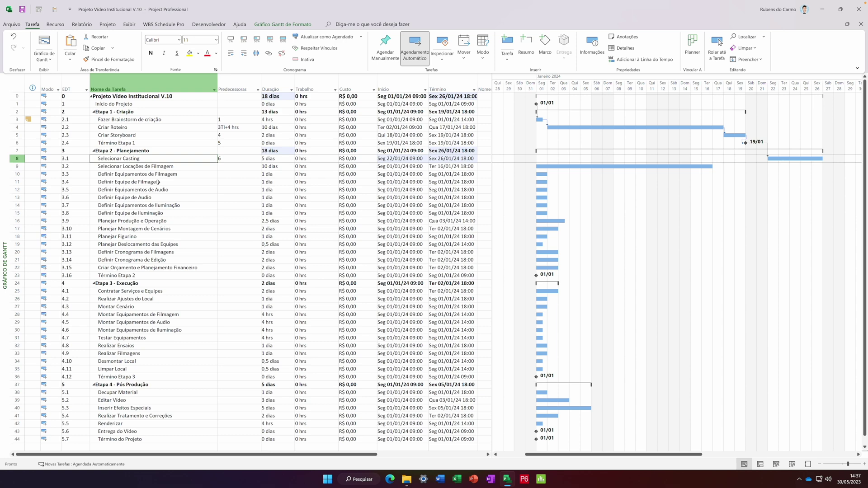
pyautogui.press('Up')
pyautogui.press('Up')
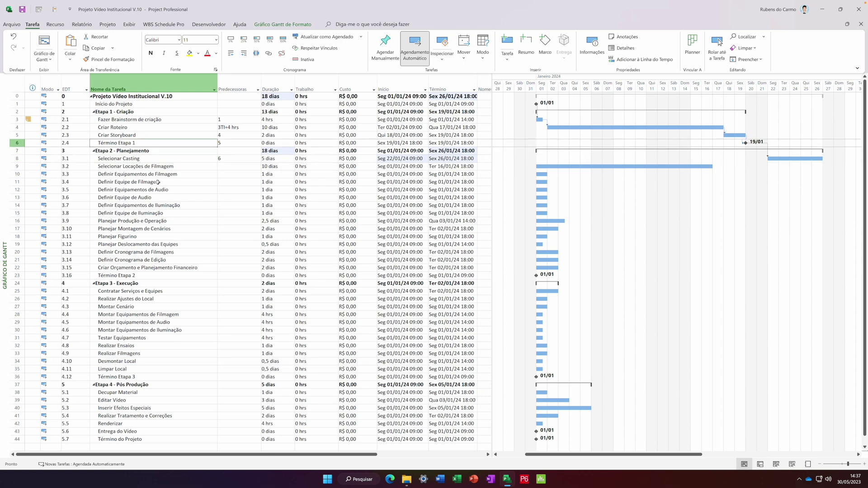
pyautogui.press('Down')
pyautogui.press('Down')
pyautogui.press('Down')
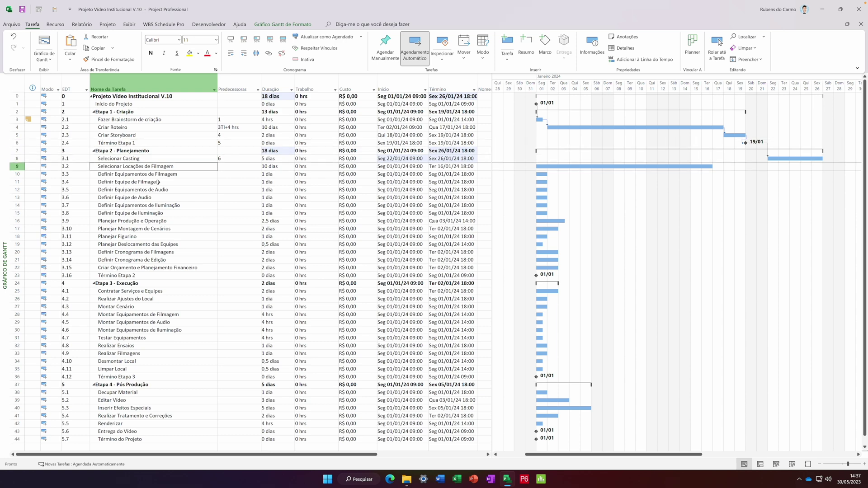
# Make the Término Etapa 1 milestone the predecessor of Selecionar Locações de Filmagem by entering task ID 6 in the table
pyautogui.press('Right')
pyautogui.write('6')
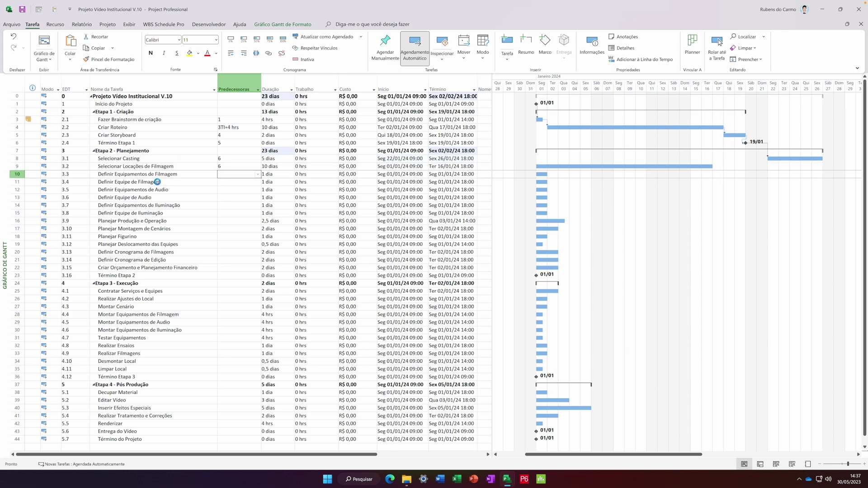
pyautogui.press('Return')
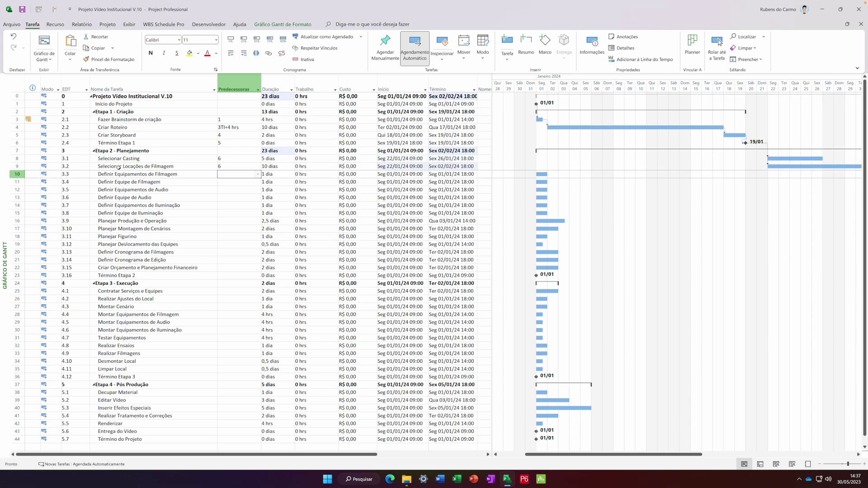
pyautogui.click(118, 167)
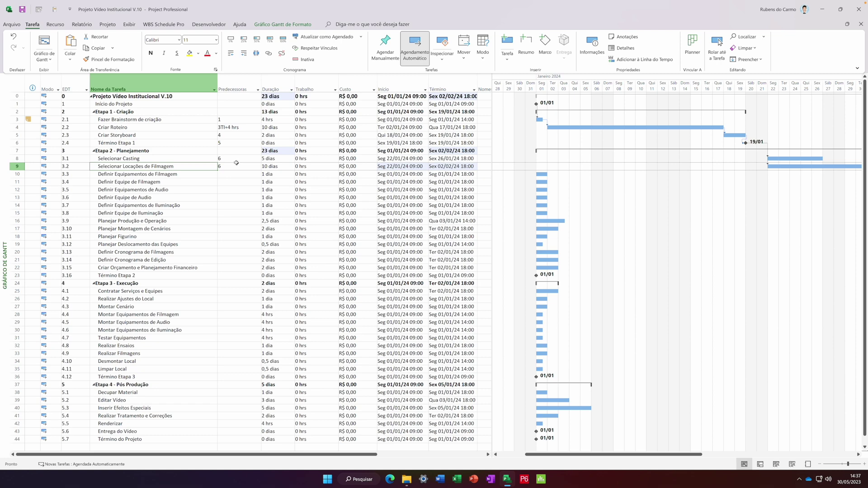
pyautogui.hscroll(3, 656, 269)
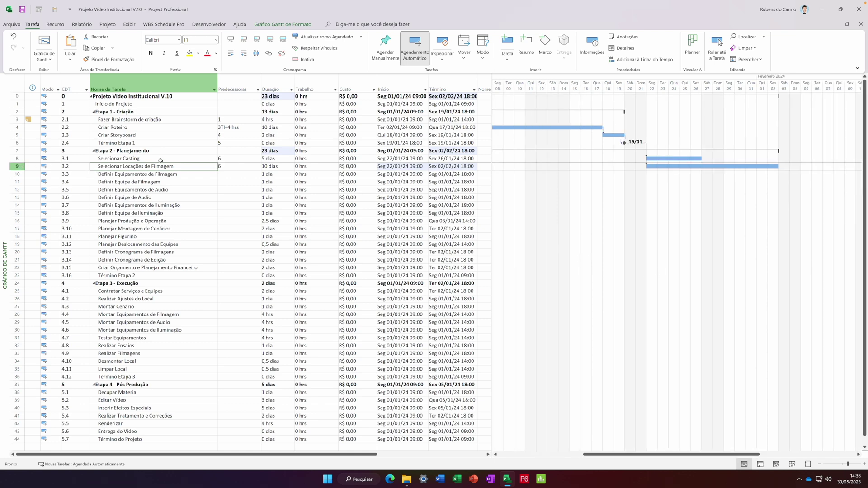
# Replace the predecessor of Selecionar Locações de Filmagem with Selecionar Casting, task ID 8
pyautogui.click(18, 159)
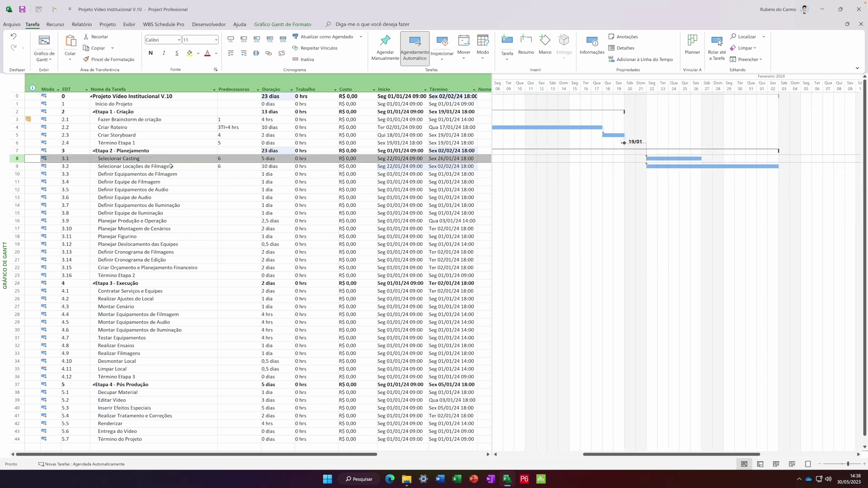
pyautogui.click(235, 167)
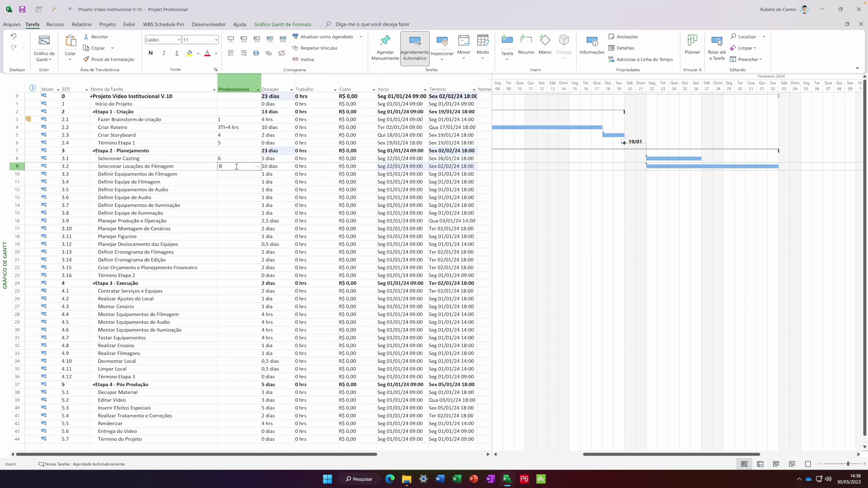
pyautogui.press('Return')
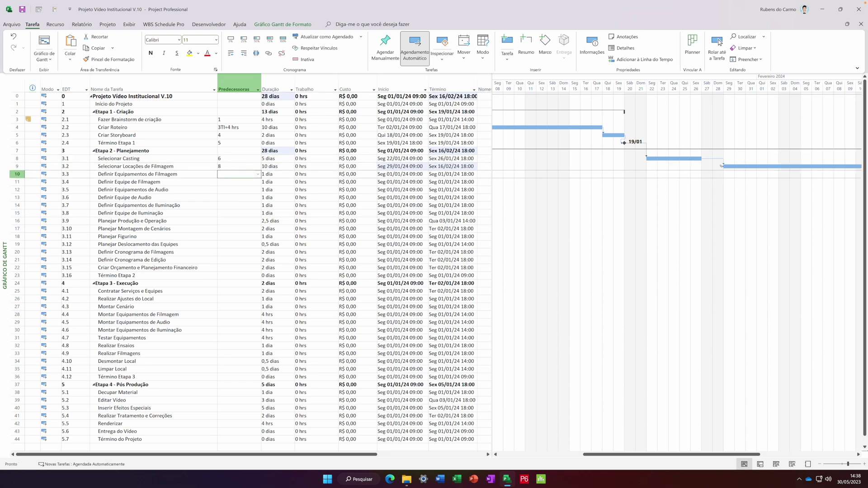
# Change the link from Selecionar Casting to Selecionar Locações de Filmagem to start-to-start by setting the predecessor to 8II
pyautogui.click(236, 166)
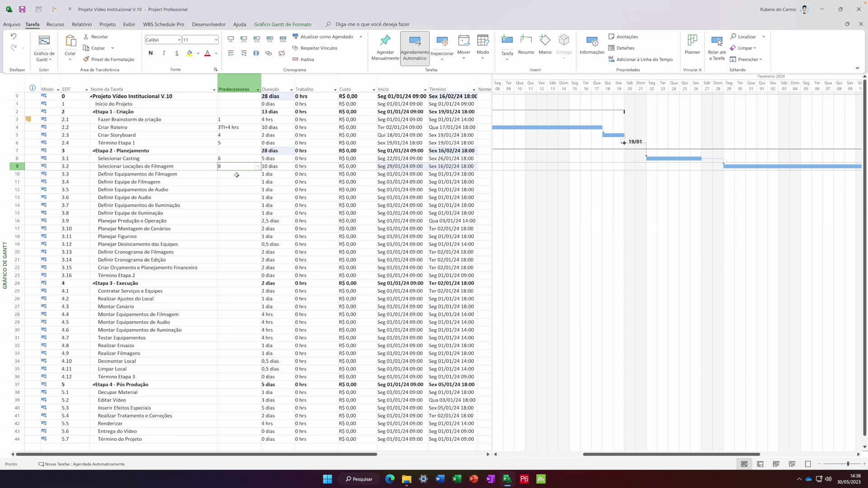
pyautogui.write('II')
pyautogui.press('Return')
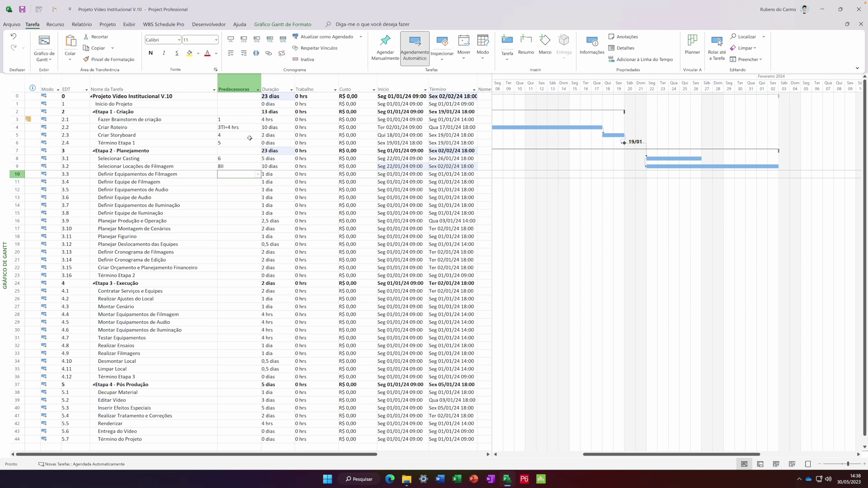
# Set the predecessor of Selecionar Locações de Filmagem to 8TT for a finish-to-finish link with Selecionar Casting
pyautogui.click(232, 166)
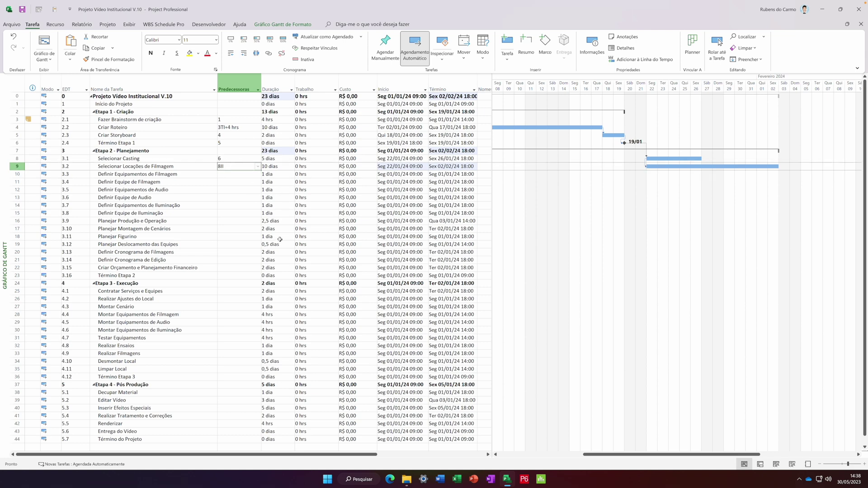
pyautogui.write('8TT')
pyautogui.press('Return')
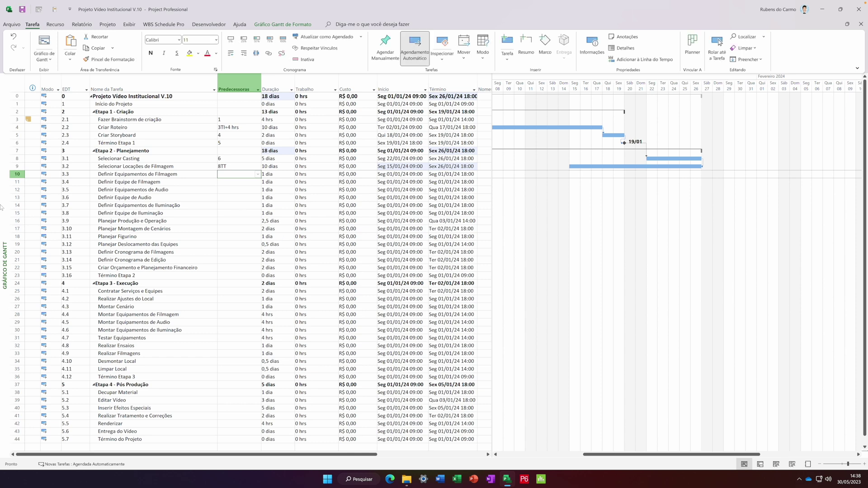
# Set the predecessor of Selecionar Locações de Filmagem to 8IT for a start-to-finish link with Selecionar Casting
pyautogui.click(238, 166)
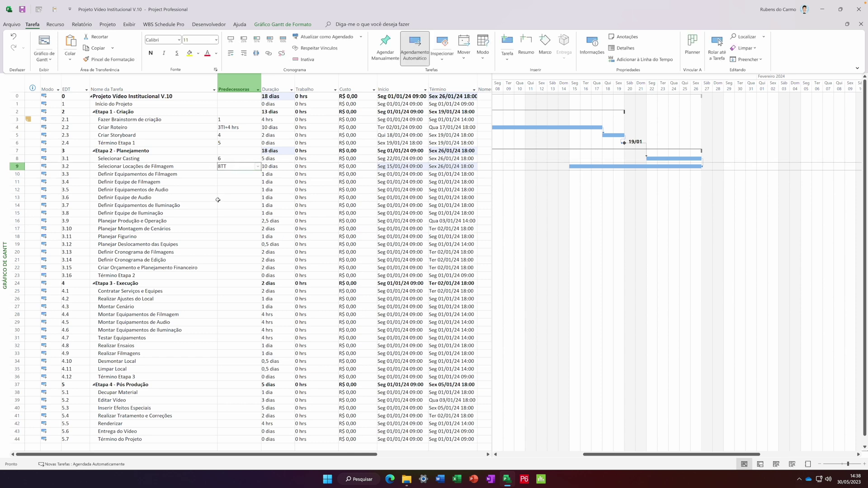
pyautogui.write('8it')
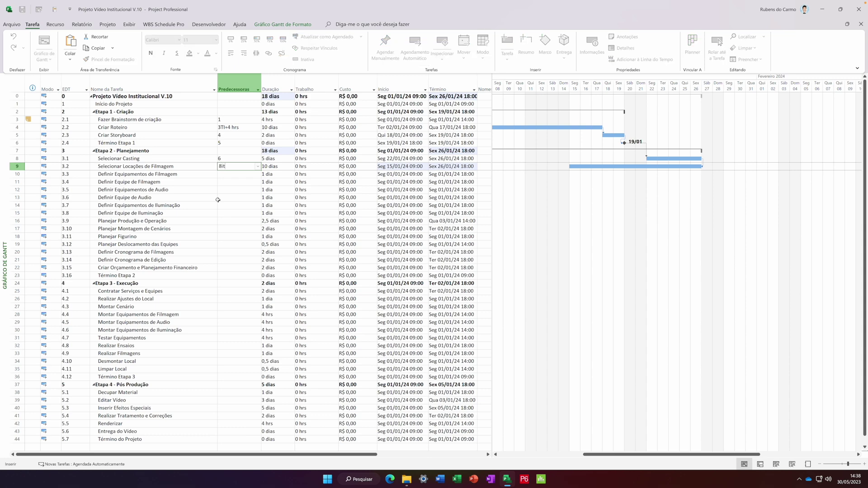
pyautogui.press('Return')
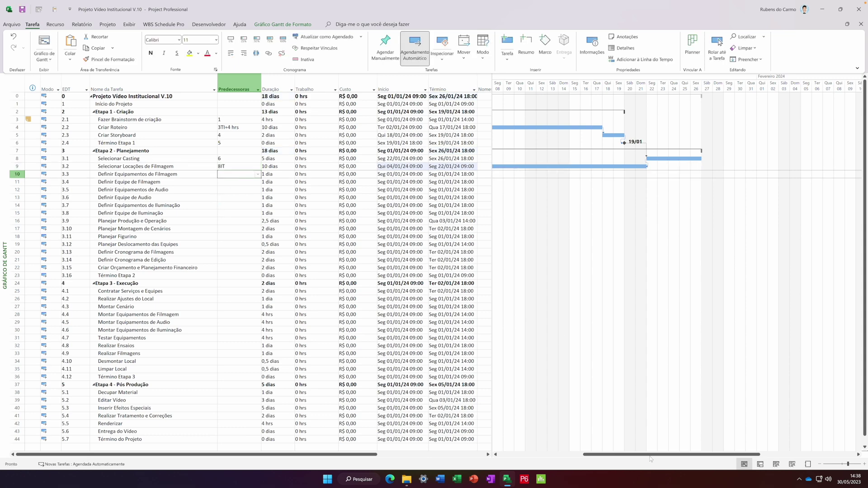
pyautogui.moveTo(663, 455); pyautogui.dragTo(594, 456)
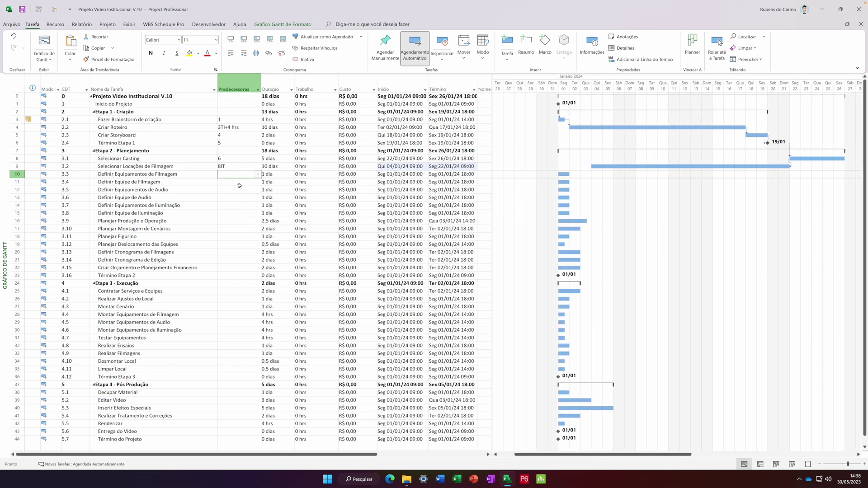
# Try to extend the duration of Selecionar Locações de Filmagem to 15 days, choosing not to move the task before the project start
pyautogui.click(223, 166)
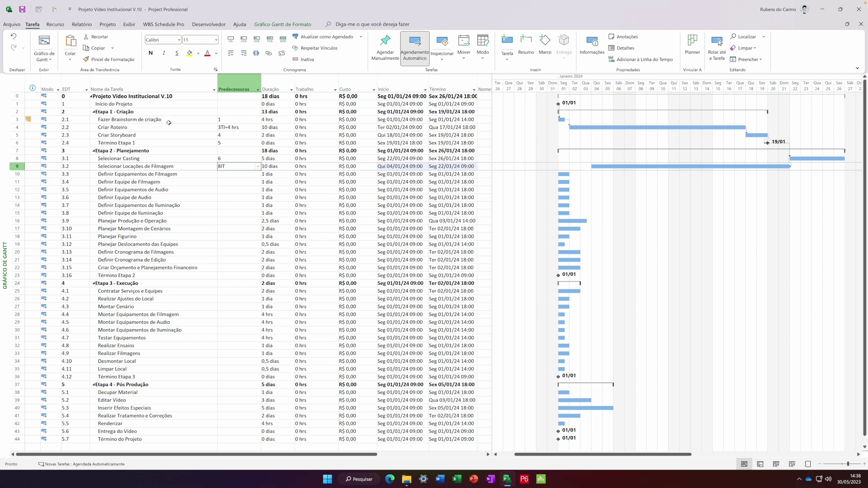
pyautogui.click(283, 167)
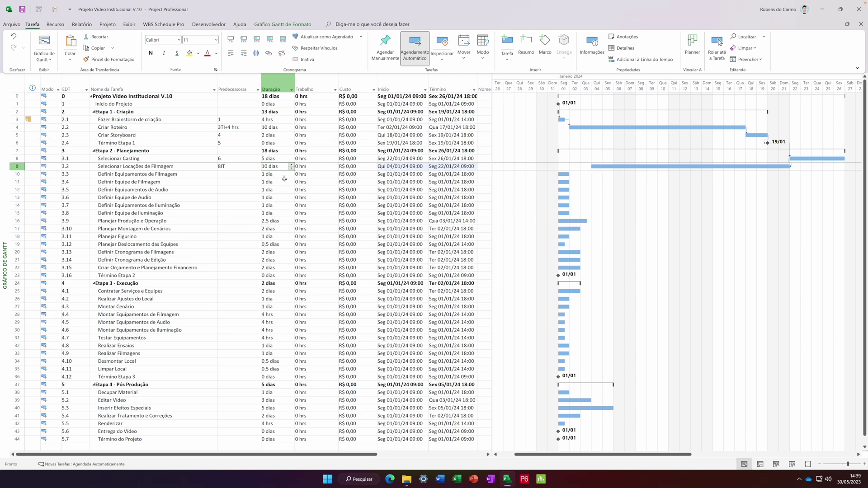
pyautogui.click(291, 165)
pyautogui.click(292, 165)
pyautogui.click(291, 165)
pyautogui.click(292, 165)
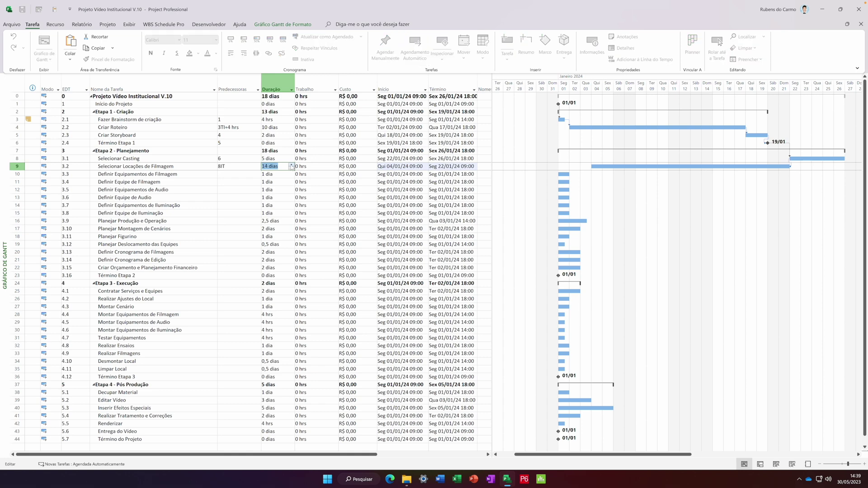
pyautogui.click(292, 165)
pyautogui.click(272, 175)
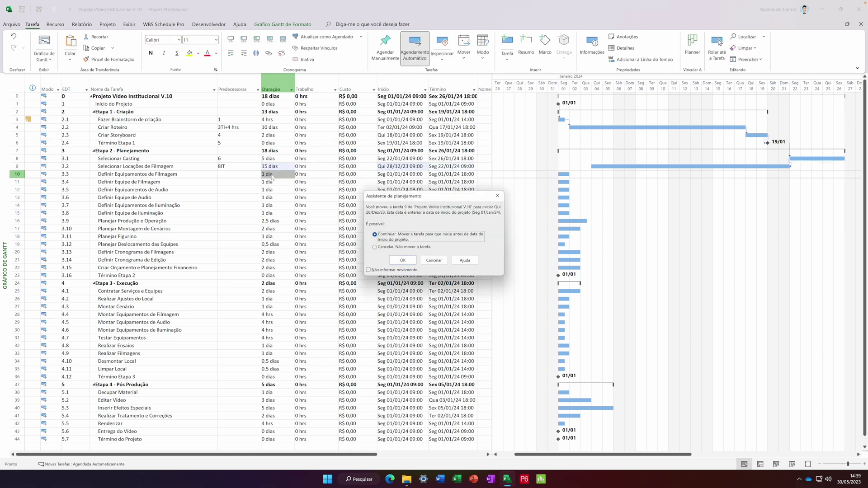
pyautogui.moveTo(431, 199); pyautogui.dragTo(340, 231)
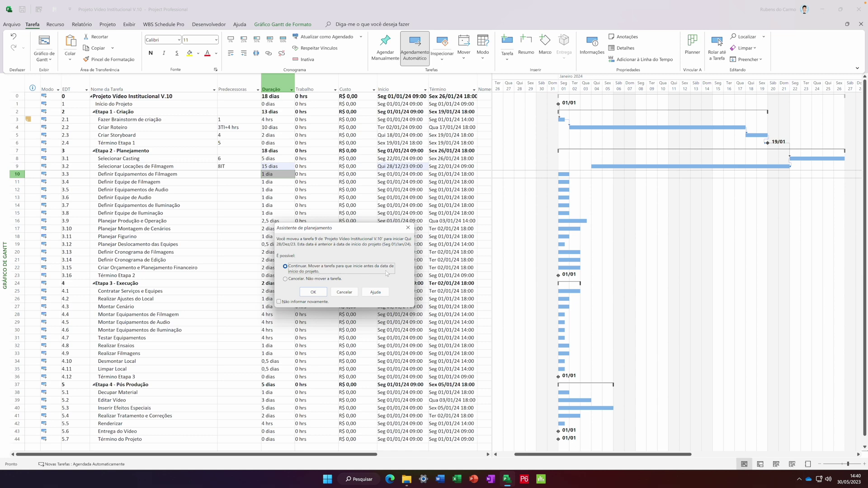
pyautogui.click(312, 278)
pyautogui.click(313, 292)
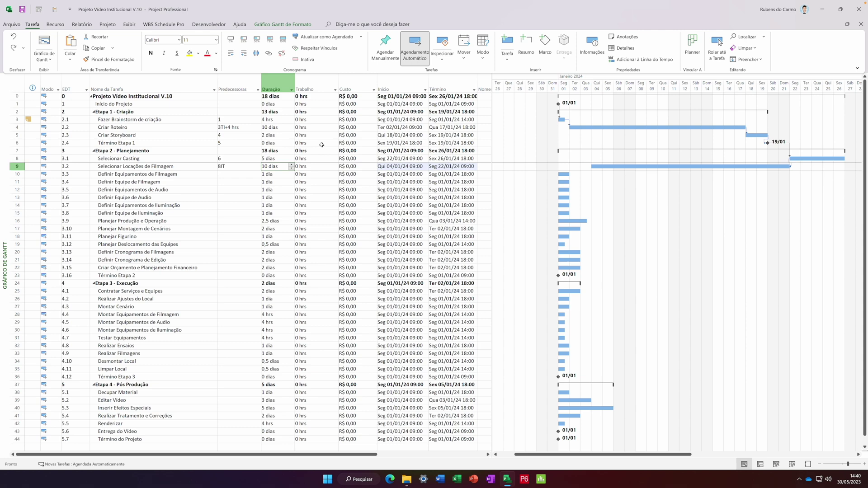
# Restore the start-to-start link between Selecionar Casting and Selecionar Locações de Filmagem by setting the predecessor to 8II
pyautogui.click(224, 168)
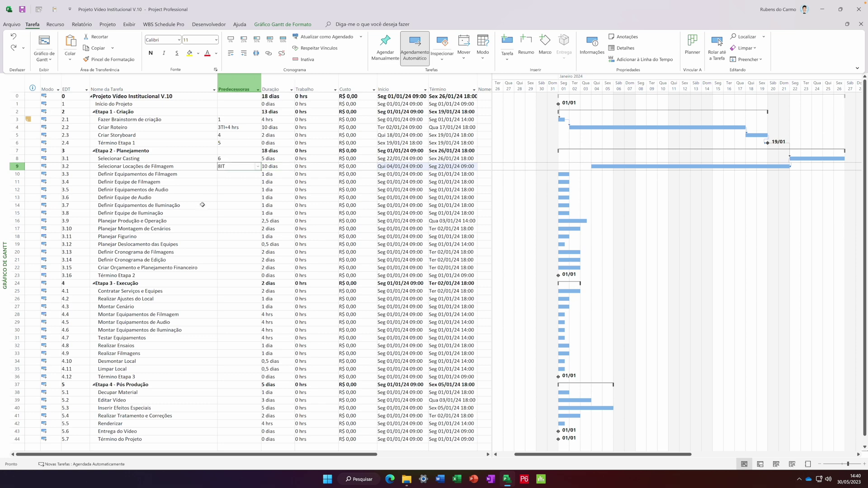
pyautogui.write('8II')
pyautogui.press('Return')
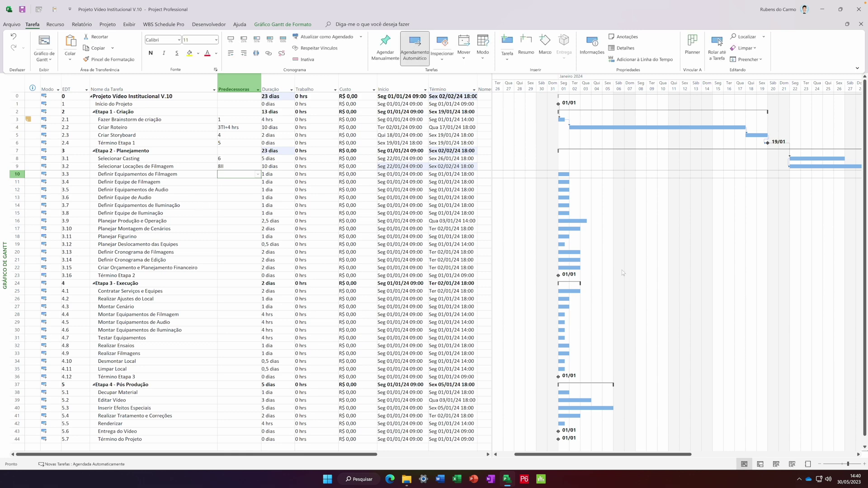
pyautogui.hscroll(5, 603, 210)
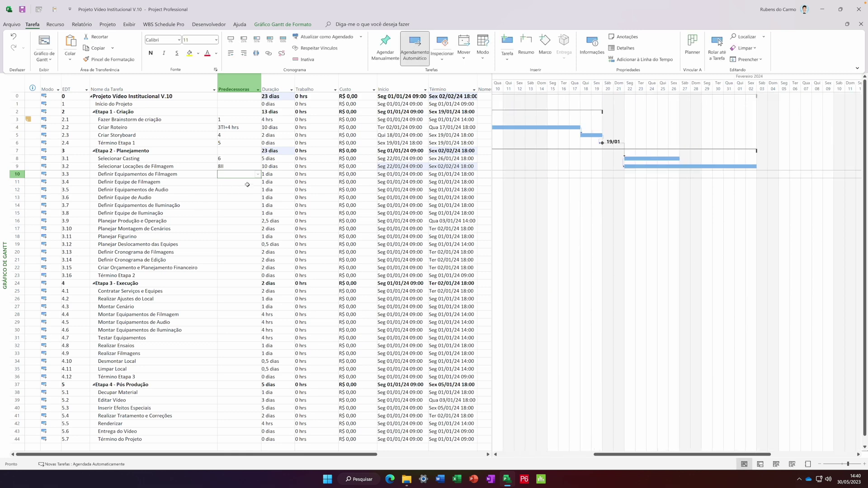